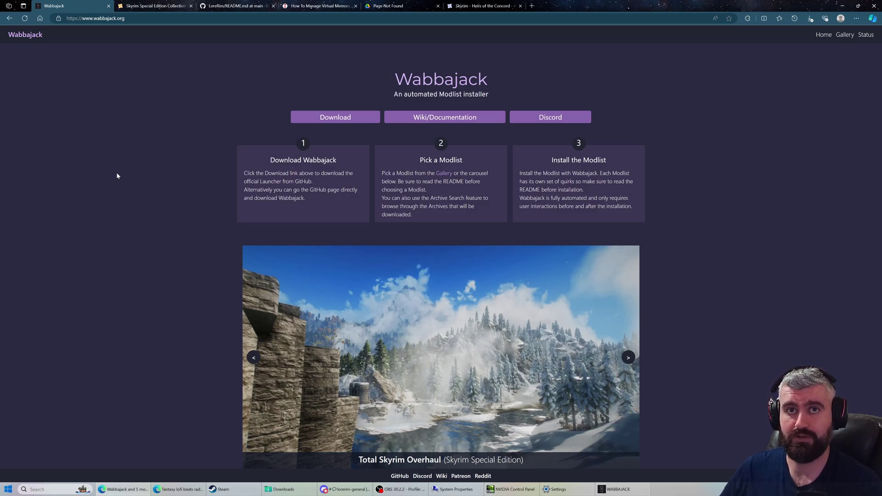
pyautogui.moveTo(203, 127); pyautogui.dragTo(298, 233)
pyautogui.click(176, 193)
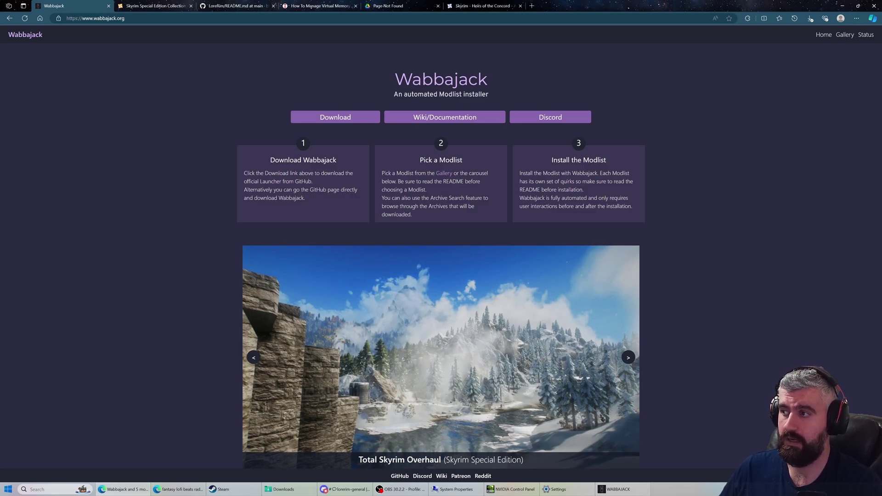
# Open the Wabbajack gallery in a separate browser tab and look over the available modlists.
pyautogui.middleClick(850, 37)
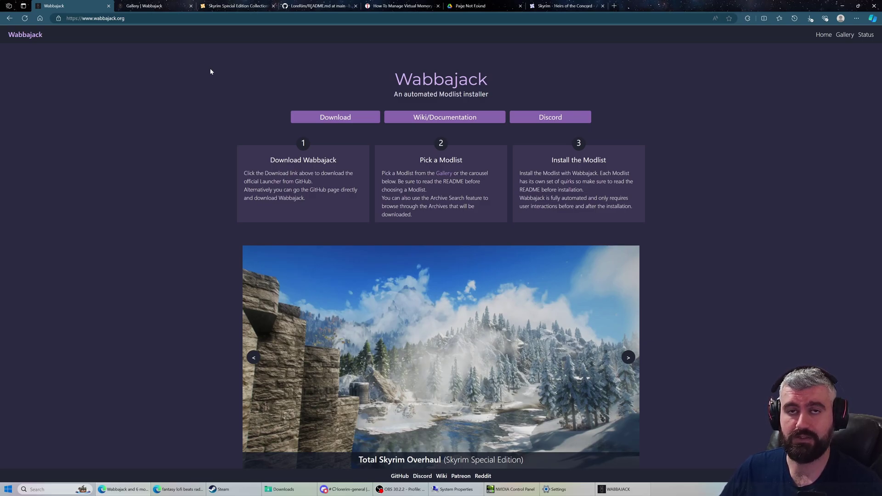
pyautogui.click(161, 4)
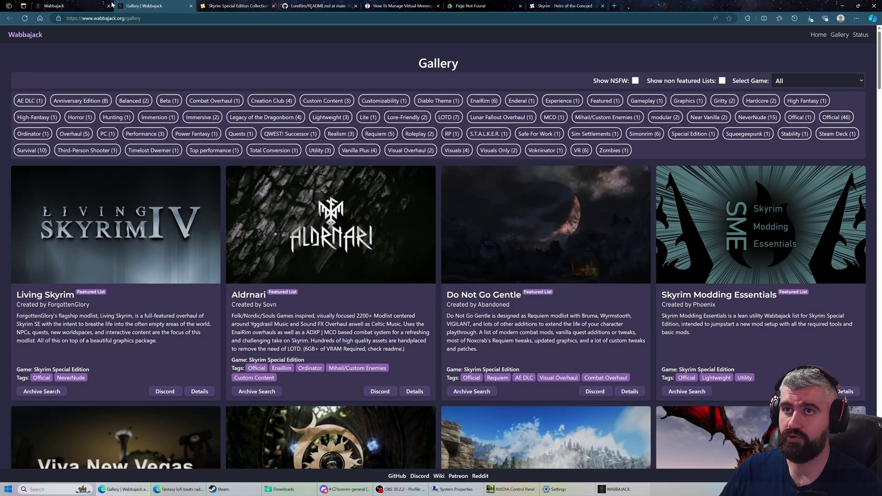
pyautogui.click(90, 8)
pyautogui.click(154, 3)
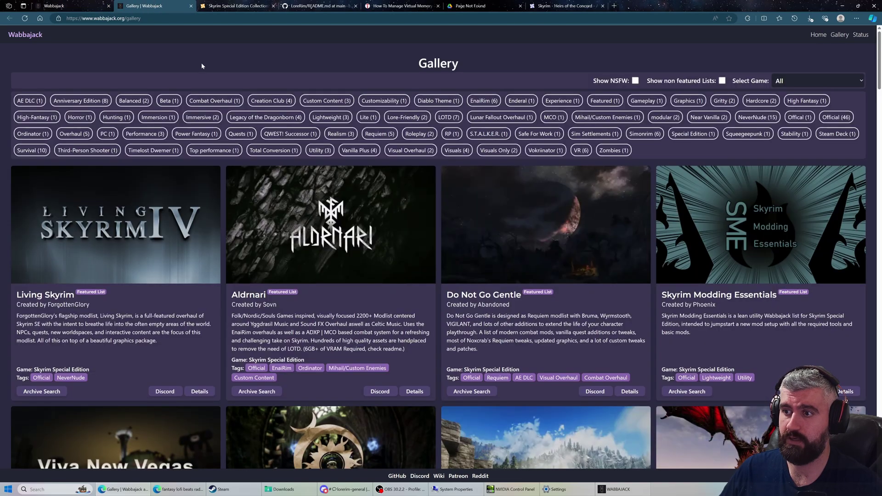
pyautogui.scroll(-2, 202, 65)
pyautogui.scroll(2, 787, 145)
# Review the list of supported games in the gallery's game filter, leave it unchanged and close the gallery page.
pyautogui.click(812, 78)
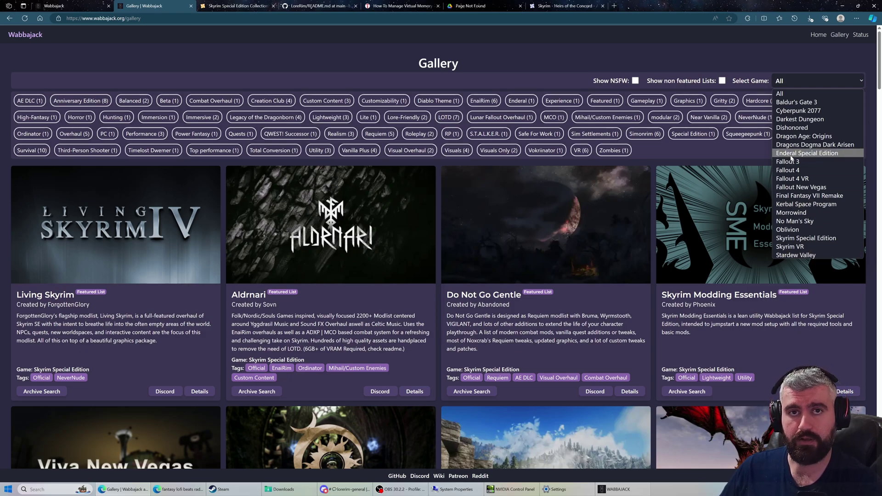
pyautogui.click(226, 249)
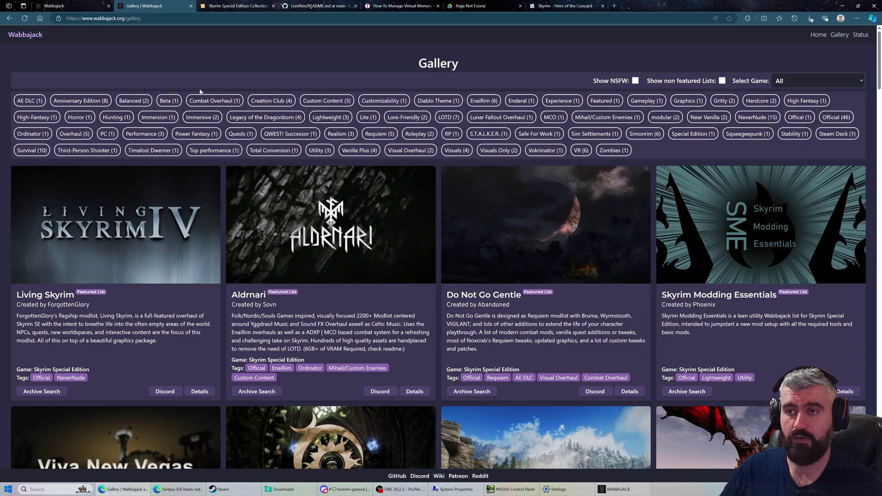
pyautogui.click(818, 81)
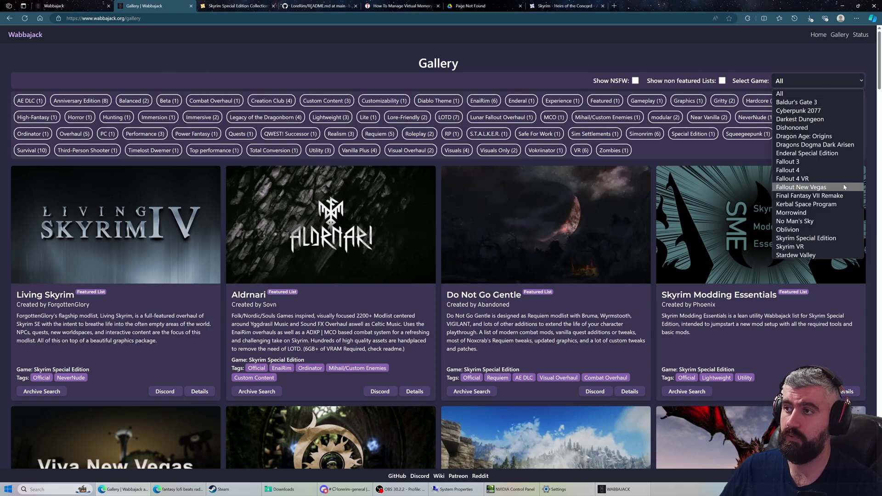
pyautogui.click(292, 61)
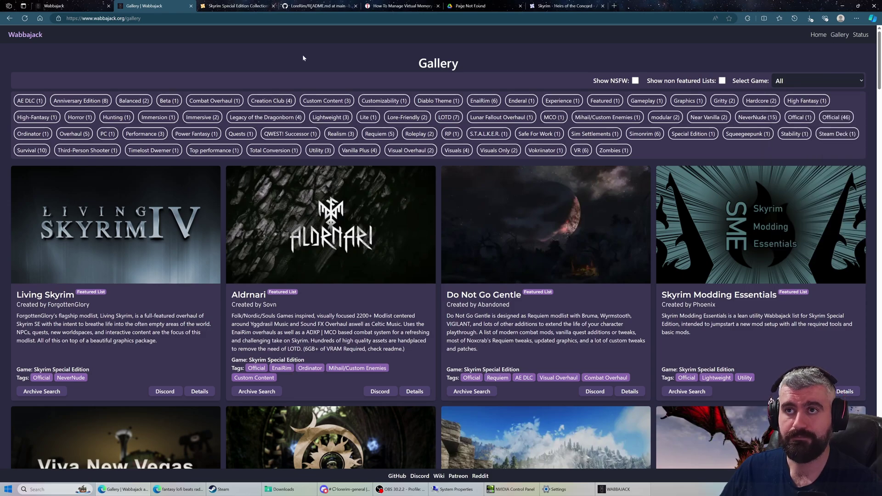
pyautogui.click(191, 5)
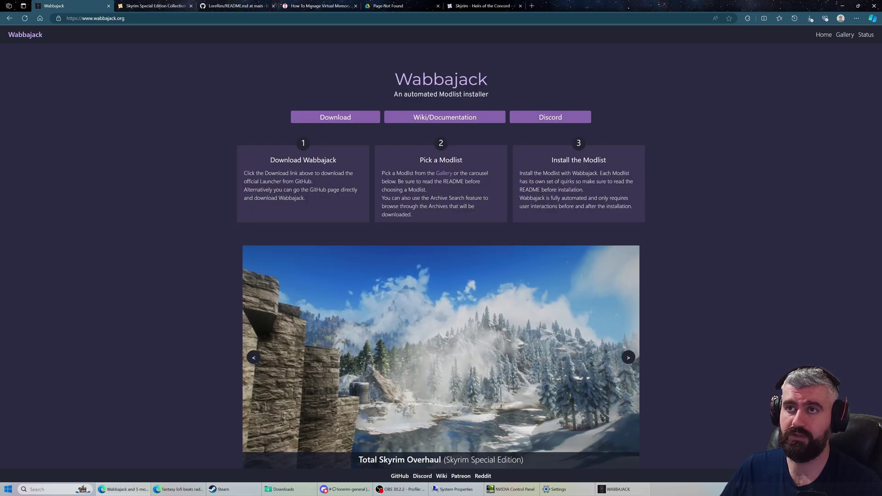
# View the Nexus Mods Skyrim Special Edition collections page alongside the Wabbajack home page for comparison.
pyautogui.click(143, 3)
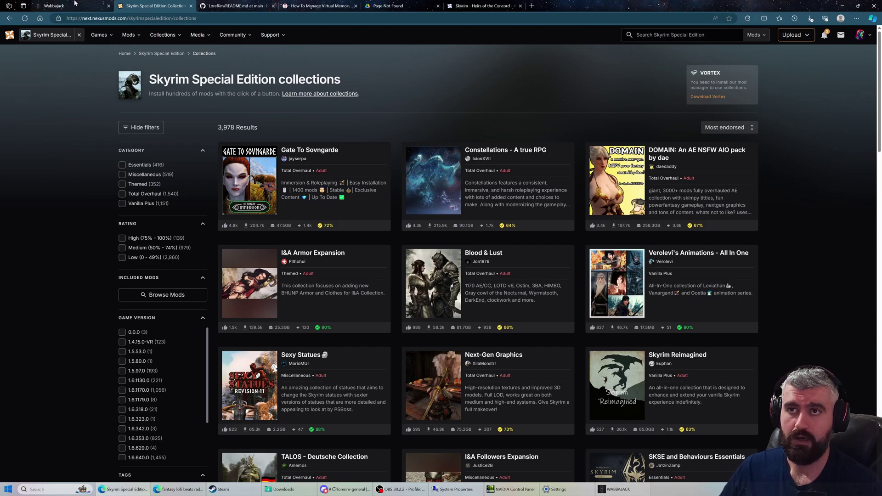
pyautogui.moveTo(75, 3)
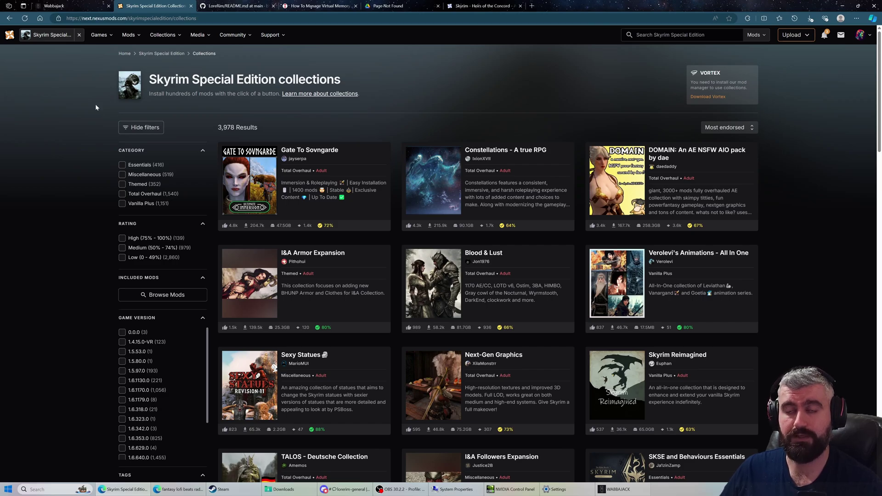
pyautogui.click(76, 9)
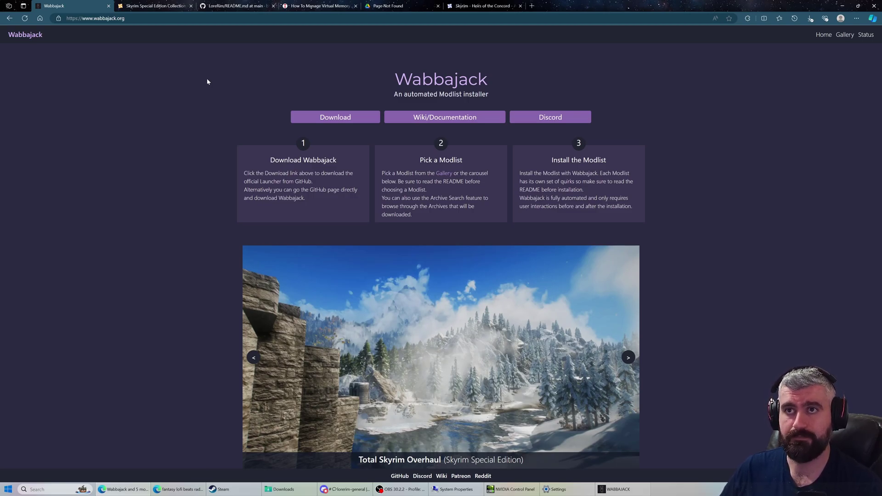
pyautogui.hotkey('ctrl', 'Tab')
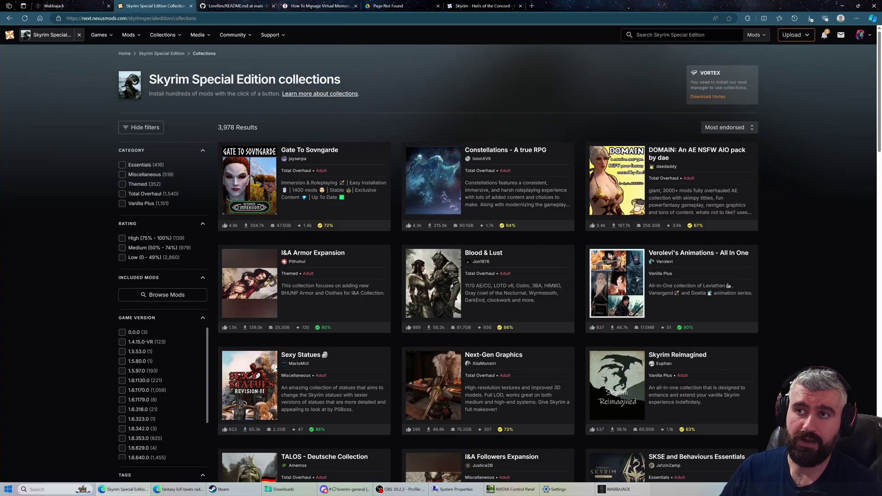
pyautogui.moveTo(253, 80); pyautogui.dragTo(355, 79)
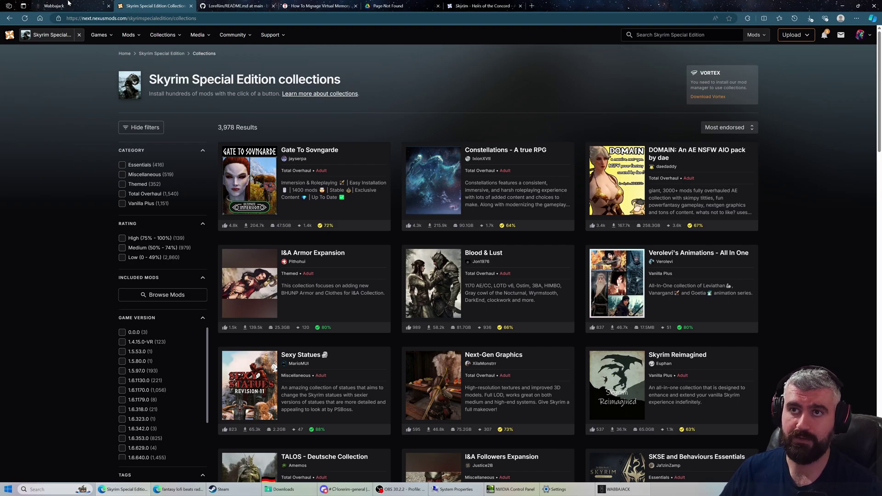
pyautogui.click(69, 5)
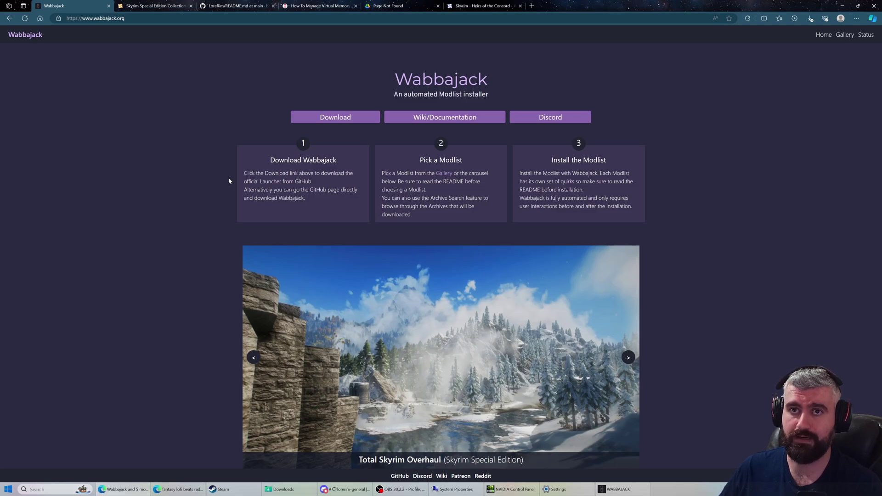
# Look through the Skyrim Special Edition collections listed on Nexus Mods, then return to the Wabbajack home page.
pyautogui.click(156, 5)
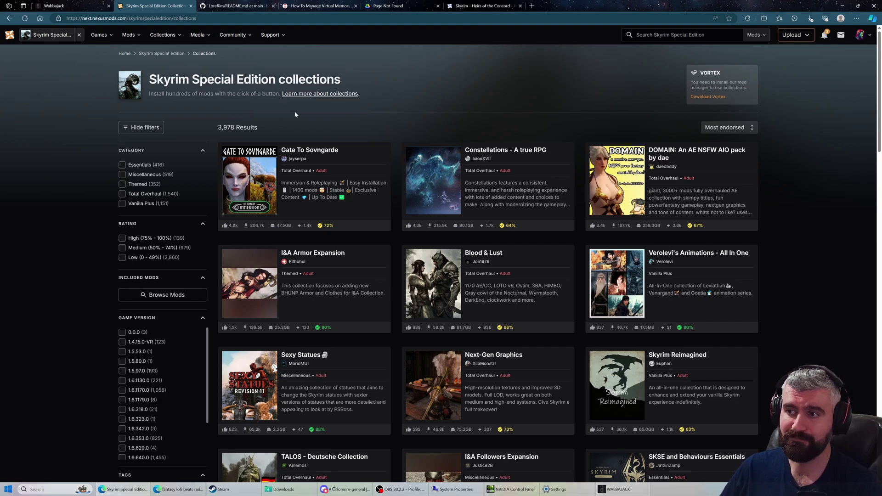
pyautogui.scroll(-4, 301, 116)
pyautogui.scroll(4, 311, 119)
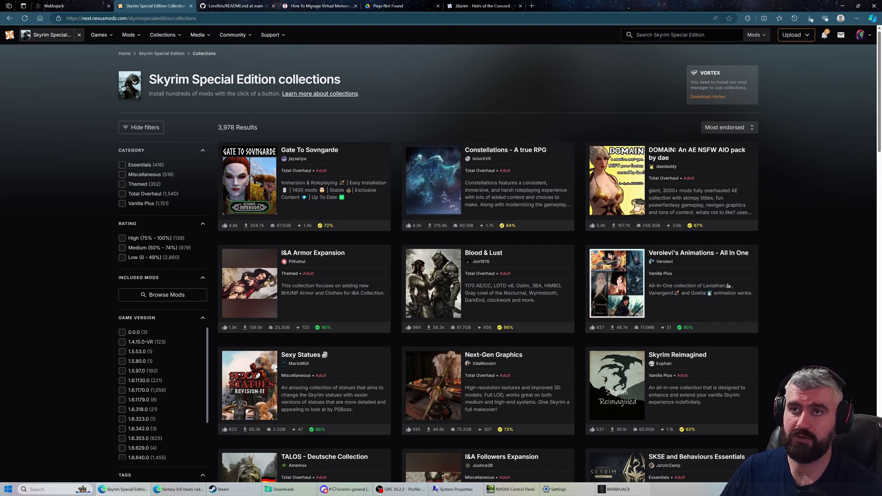
pyautogui.click(73, 6)
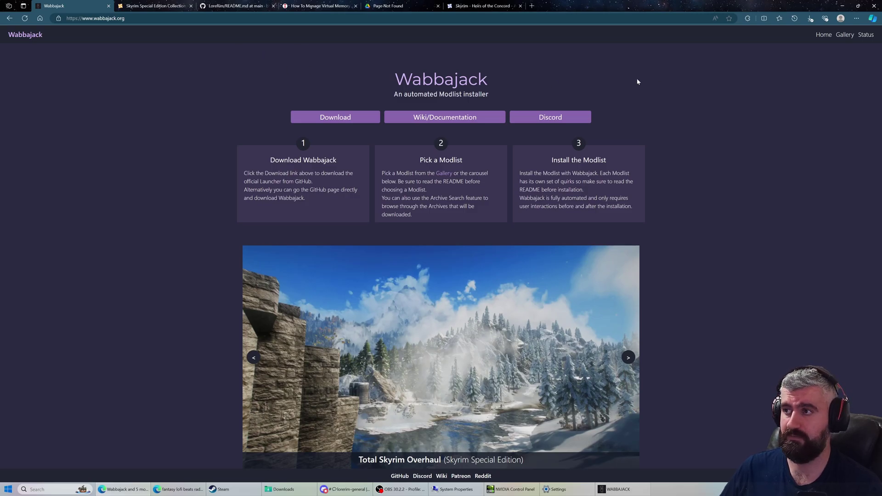
pyautogui.moveTo(637, 81); pyautogui.dragTo(314, 83)
pyautogui.click(232, 94)
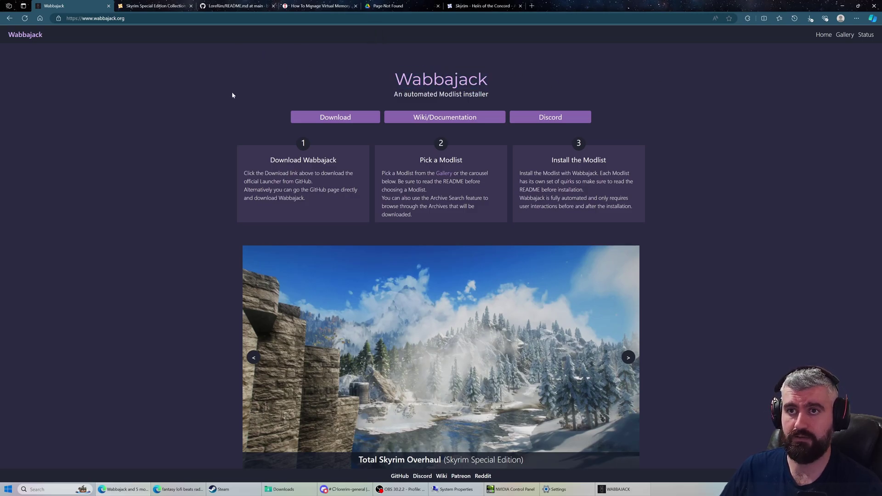
pyautogui.hotkey('ctrl', 'Tab')
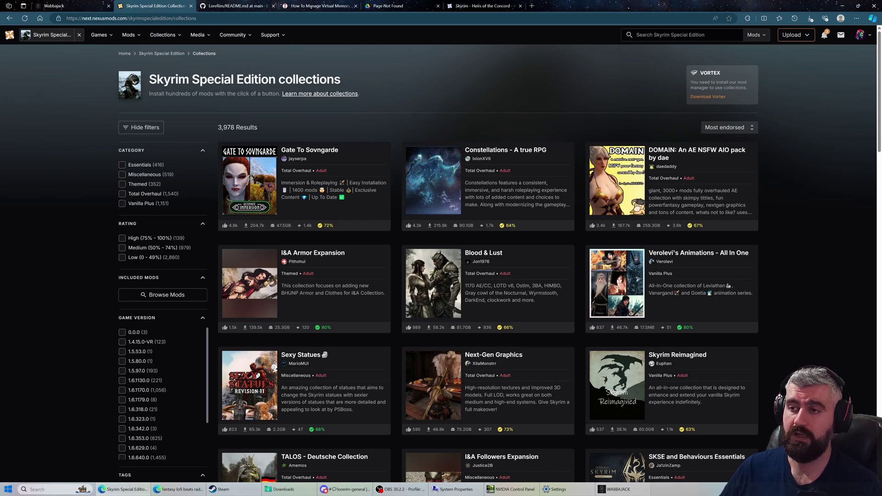
pyautogui.hotkey('ctrl', 'shift', 'Tab')
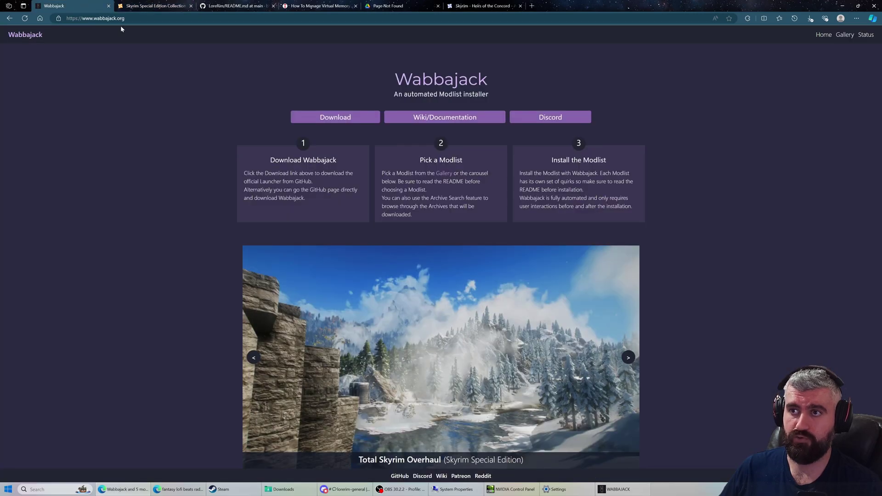
pyautogui.moveTo(134, 36); pyautogui.dragTo(175, 163)
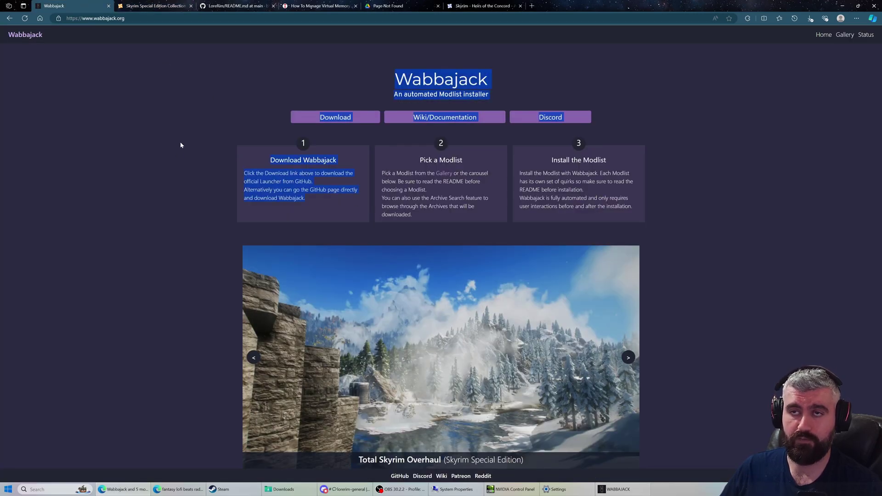
# Close the Nexus Mods collections page and download Wabbajack.exe from the Wabbajack home page.
pyautogui.click(191, 6)
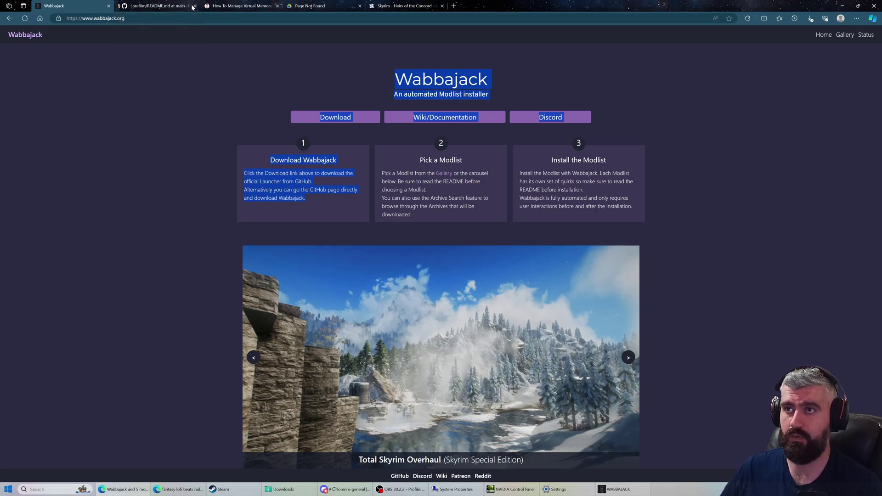
pyautogui.click(636, 88)
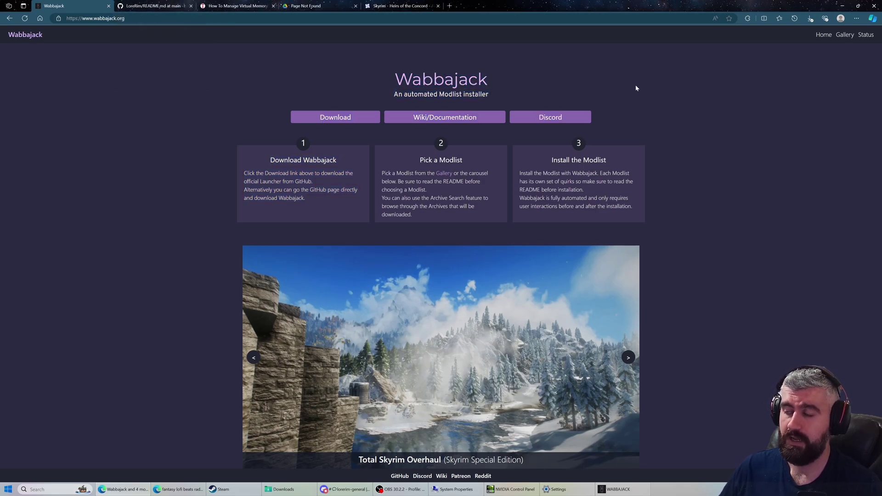
pyautogui.click(342, 120)
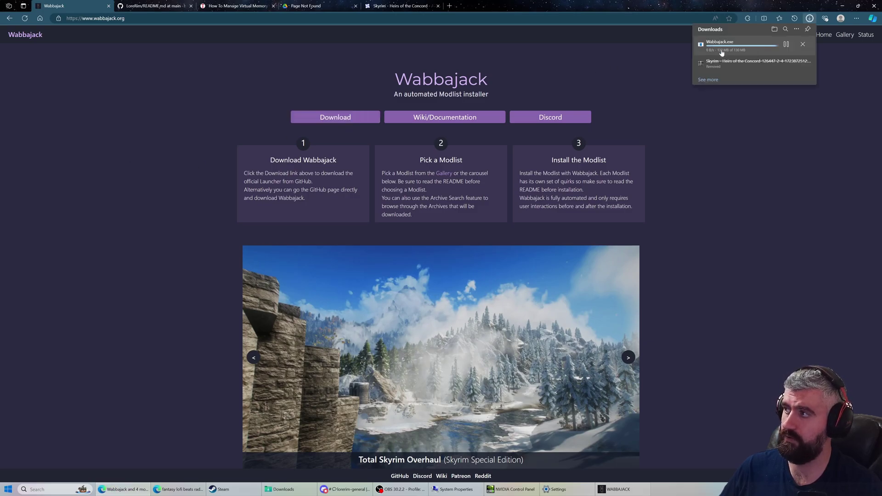
# Cut the newly downloaded Wabbajack application from the Downloads folder in File Explorer.
pyautogui.click(283, 489)
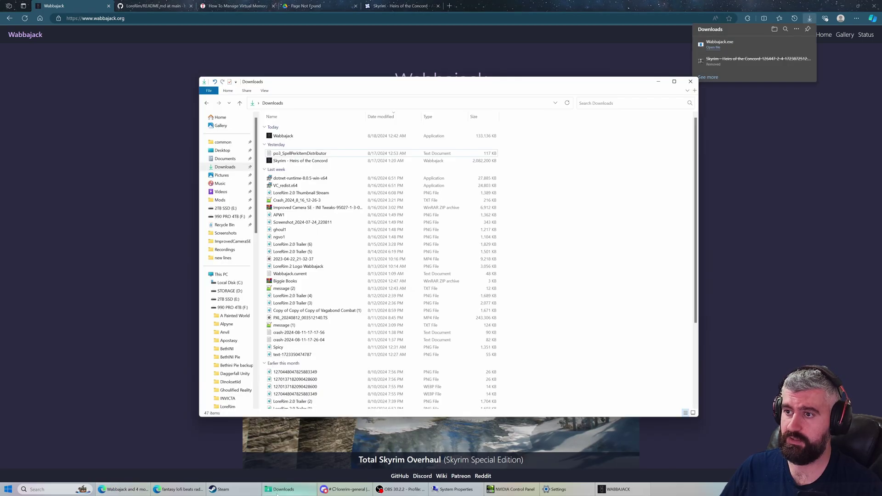
pyautogui.click(288, 137)
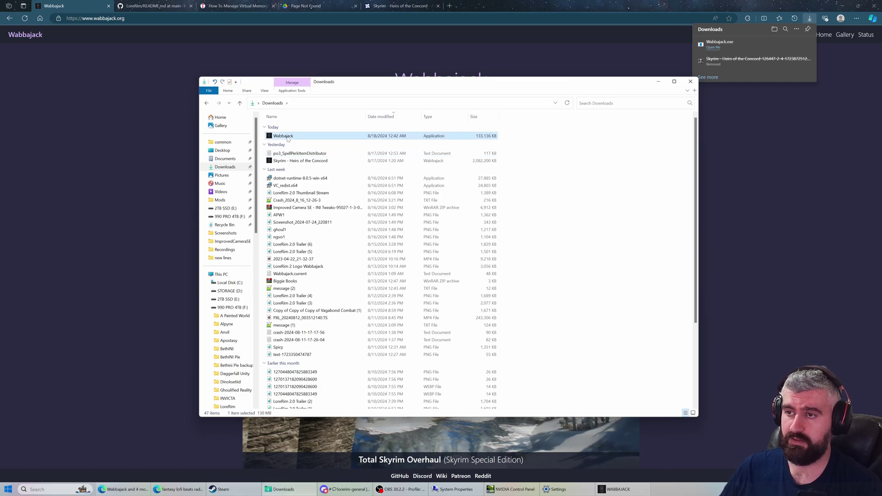
pyautogui.rightClick(287, 138)
pyautogui.click(318, 256)
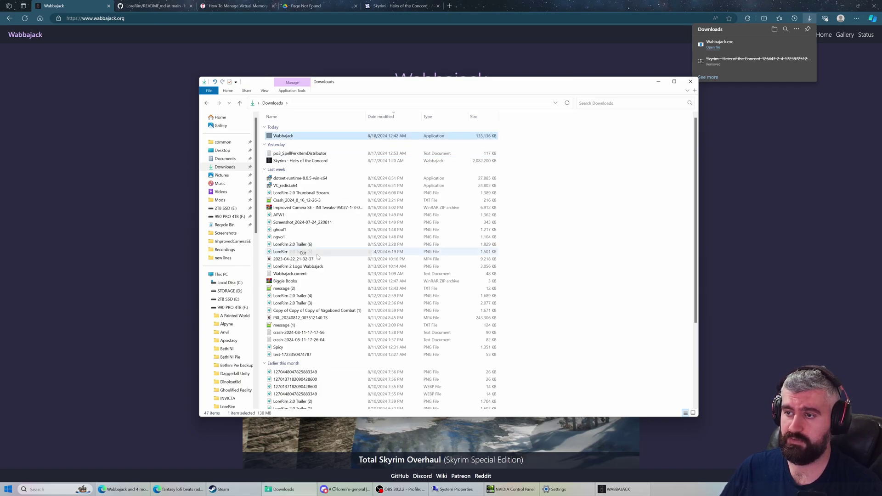
# Look over the computer's drives, including Local Disk (C:), and open the 990 PRO 4TB (F:) drive.
pyautogui.click(232, 307)
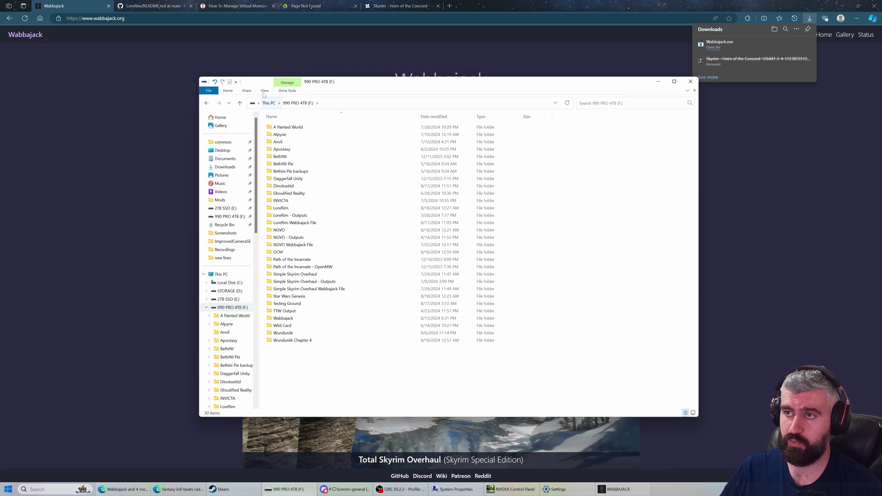
pyautogui.click(269, 103)
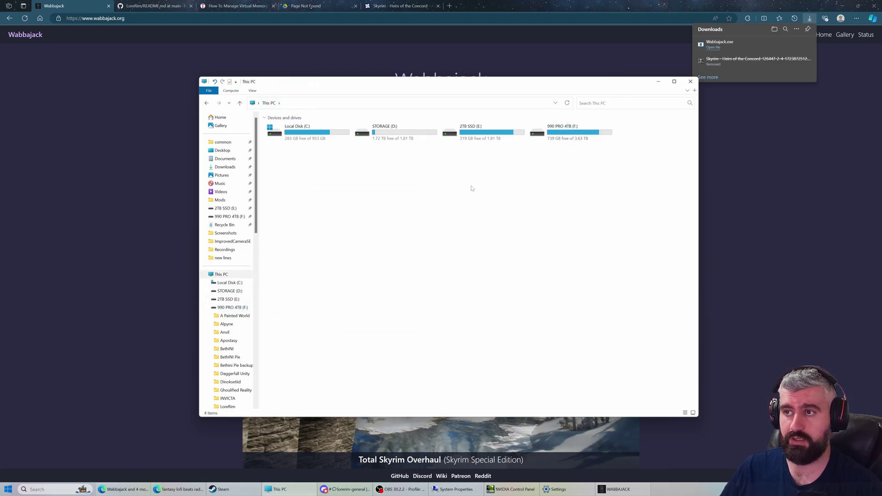
pyautogui.doubleClick(323, 141)
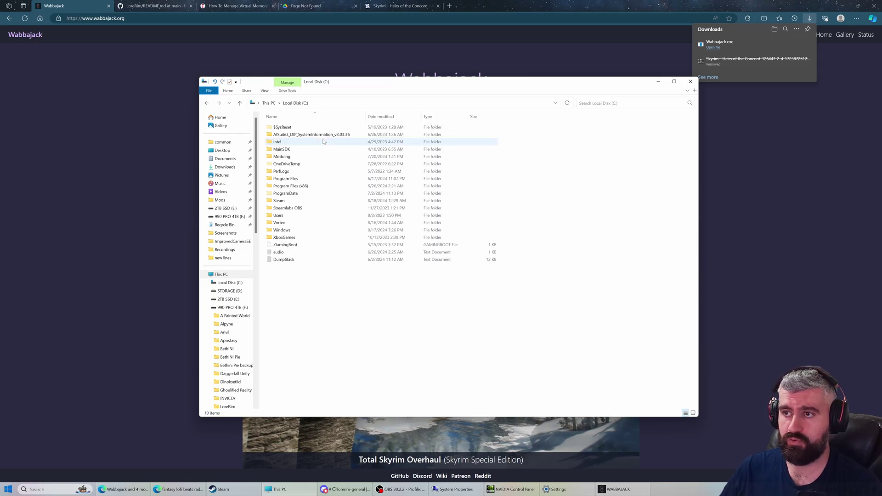
pyautogui.hotkey('alt', 'Left')
pyautogui.click(432, 139)
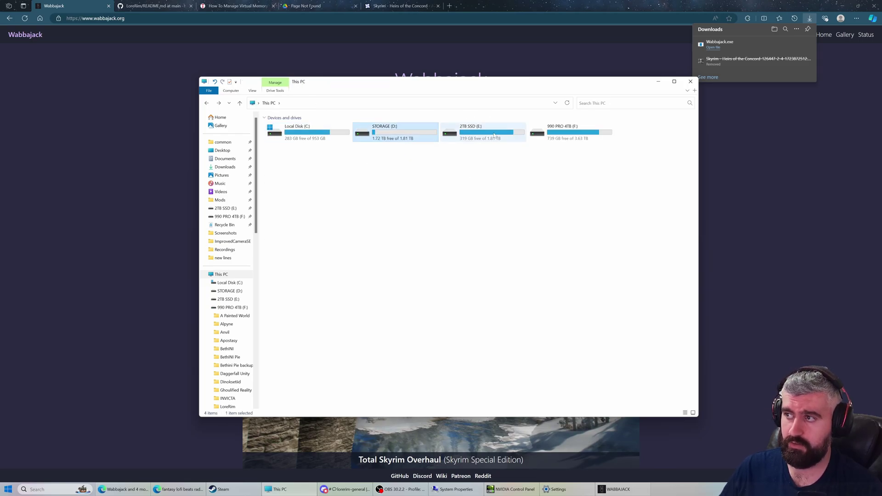
pyautogui.doubleClick(558, 133)
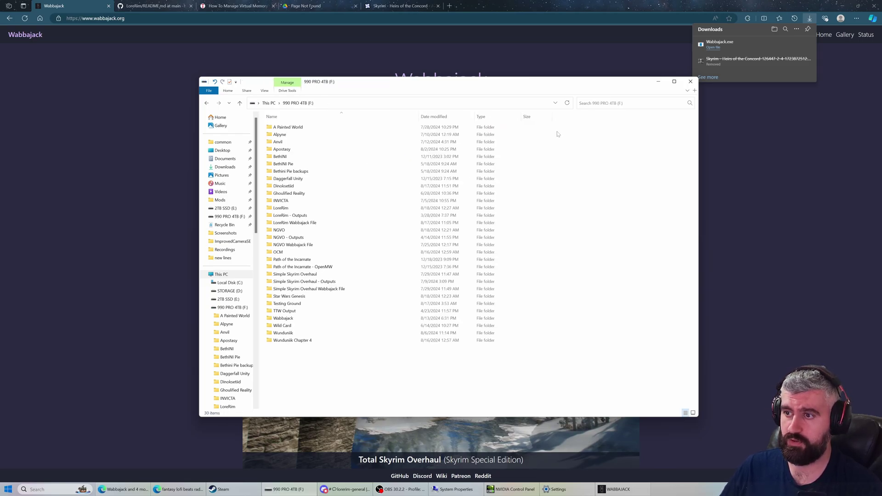
# Move the cut Wabbajack application into the Wabbajack folder on the F: drive, replacing the existing Wabbajack.exe.
pyautogui.rightClick(292, 373)
pyautogui.moveTo(324, 462)
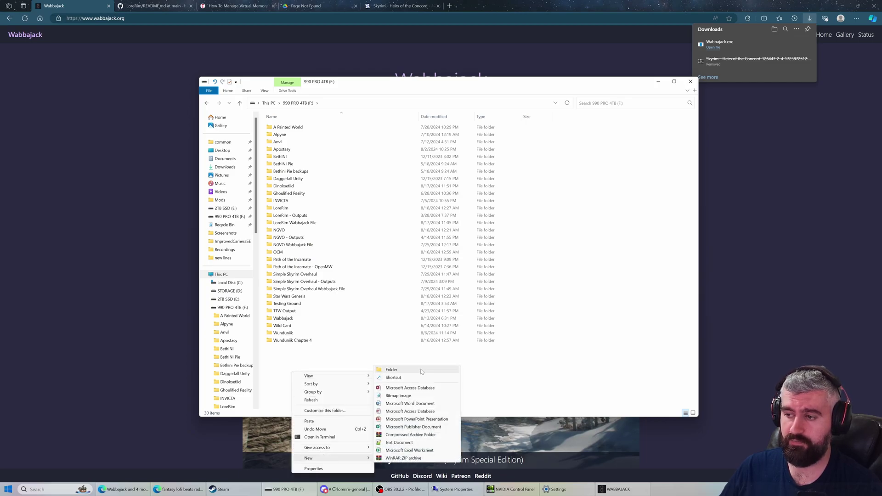
pyautogui.doubleClick(287, 319)
pyautogui.rightClick(301, 183)
pyautogui.click(322, 232)
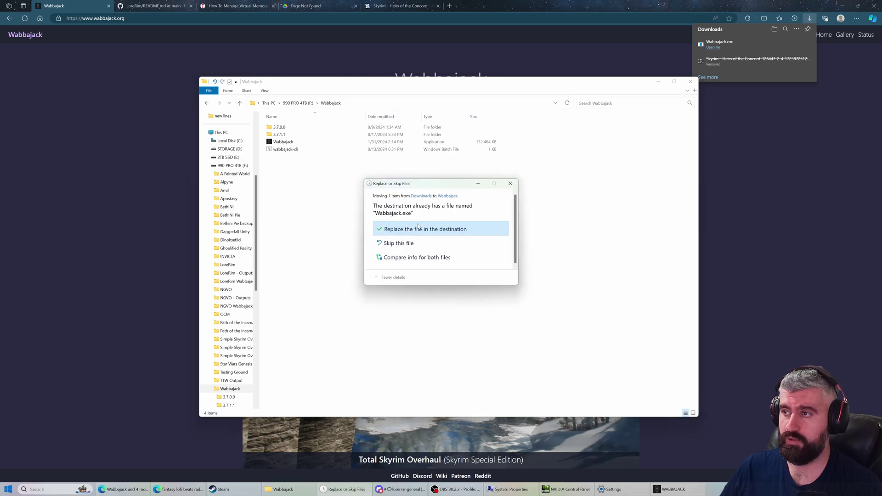
pyautogui.click(405, 226)
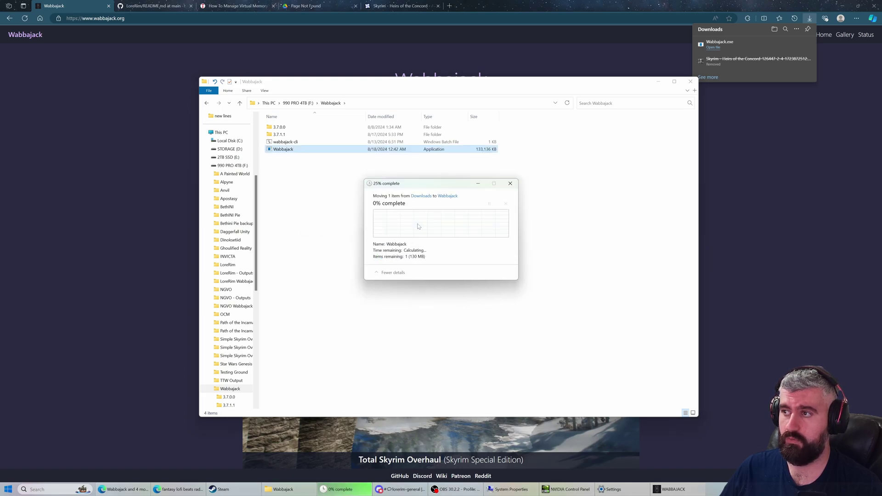
# Launch Wabbajack from its folder, close the duplicate window, and check the login options in its settings.
pyautogui.doubleClick(320, 150)
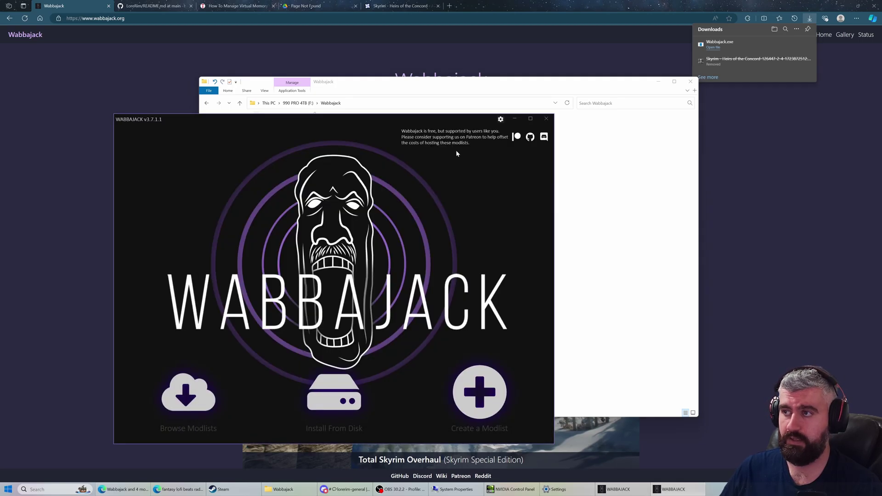
pyautogui.click(544, 120)
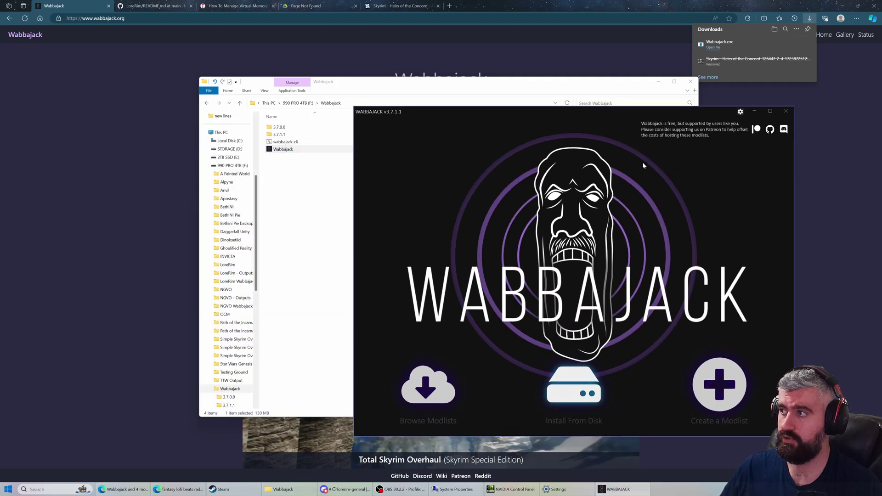
pyautogui.moveTo(423, 119); pyautogui.dragTo(195, 122)
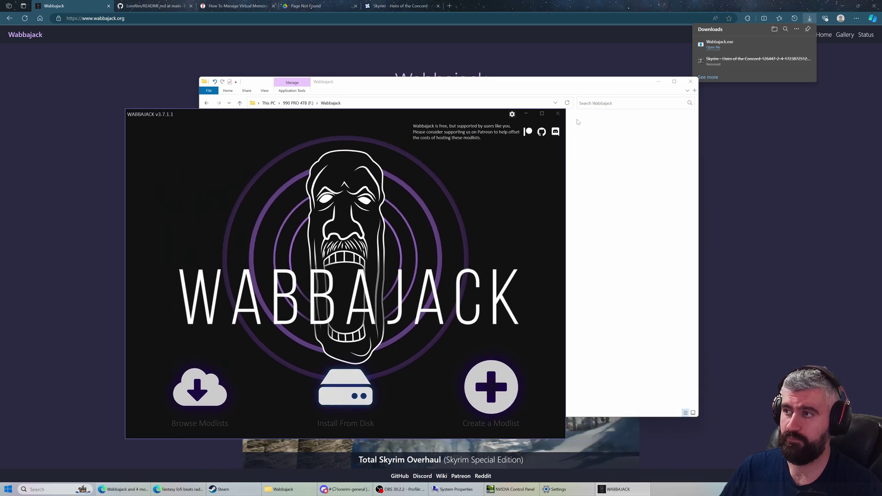
pyautogui.click(511, 115)
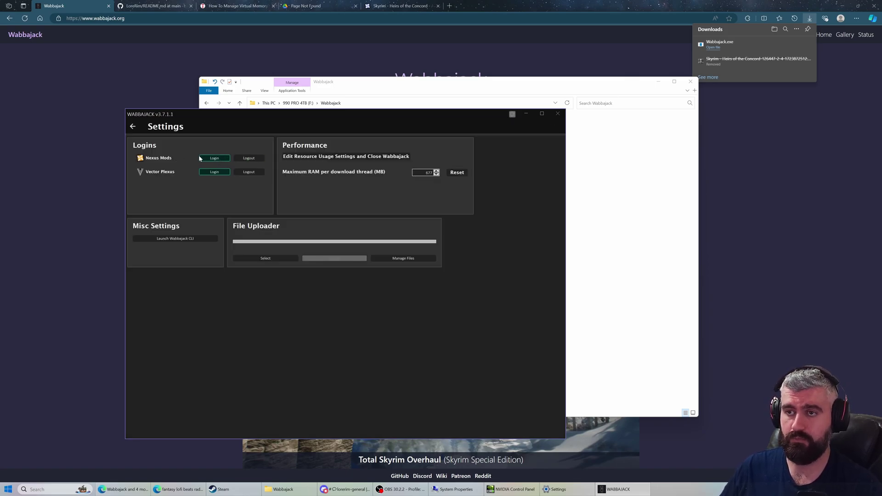
pyautogui.click(136, 128)
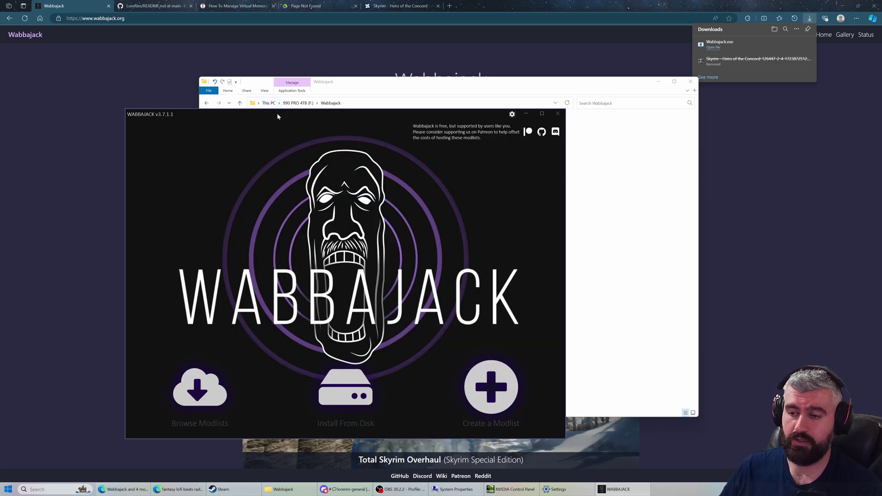
# Open the modlist browser in Wabbajack and filter the lists to the game Skyrim Special Edition.
pyautogui.moveTo(277, 114); pyautogui.dragTo(290, 59)
pyautogui.click(219, 330)
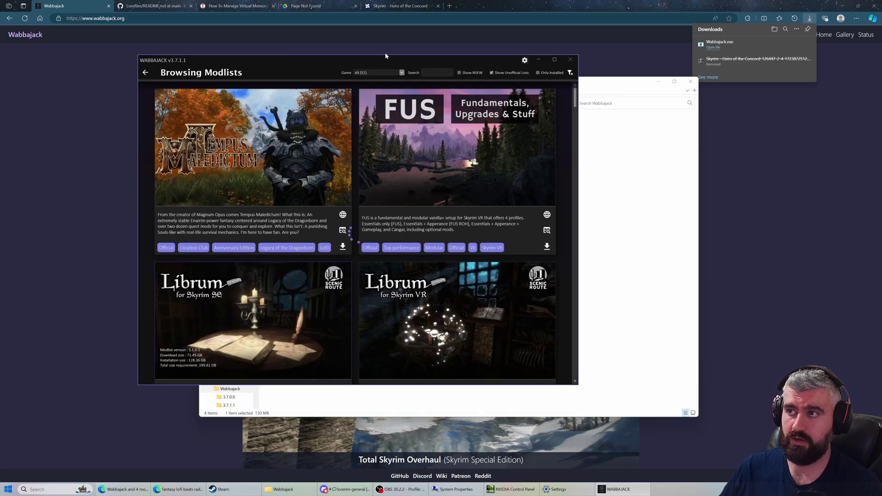
pyautogui.click(385, 74)
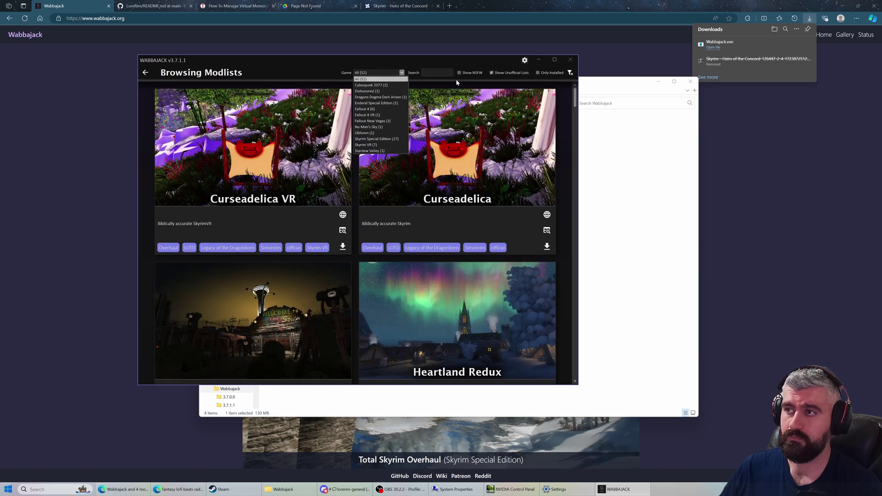
pyautogui.click(400, 71)
pyautogui.click(399, 71)
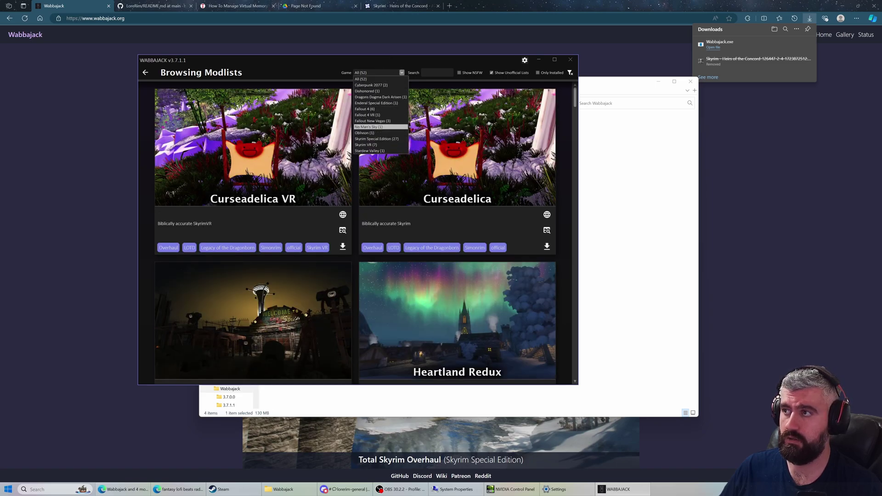
pyautogui.click(509, 76)
pyautogui.click(509, 77)
pyautogui.click(389, 73)
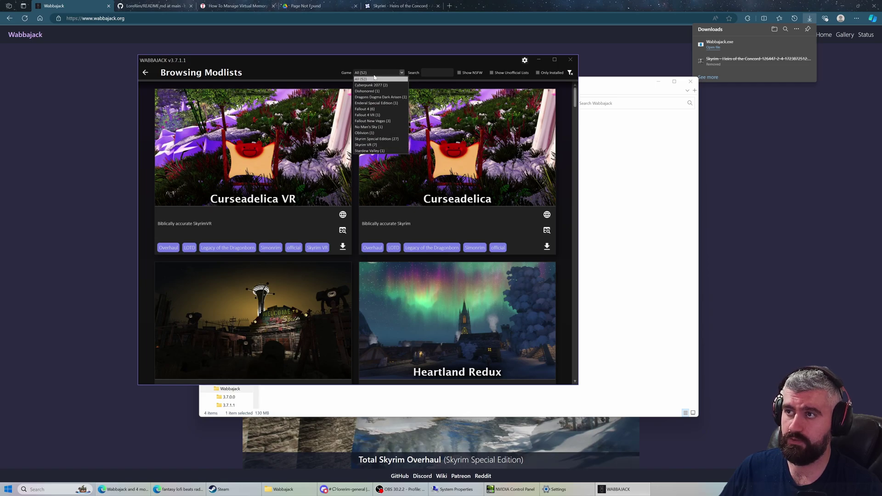
pyautogui.click(373, 140)
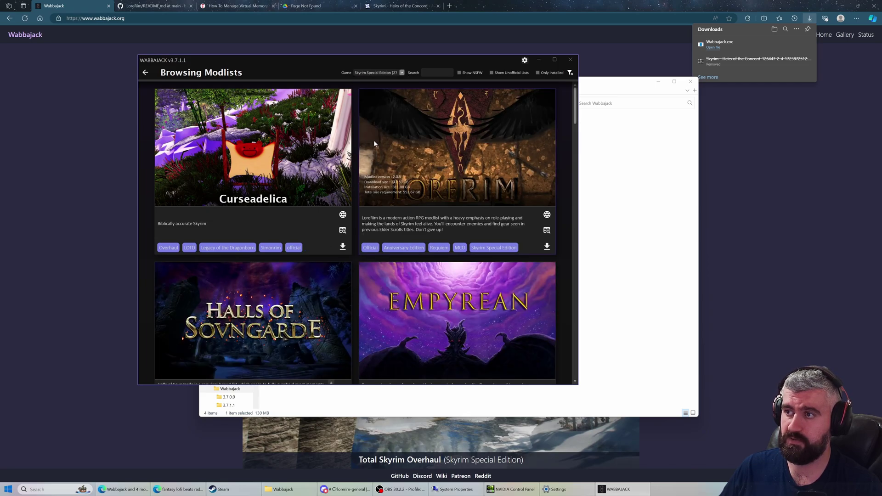
# Include unofficial lists among the Skyrim Special Edition modlists.
pyautogui.click(504, 73)
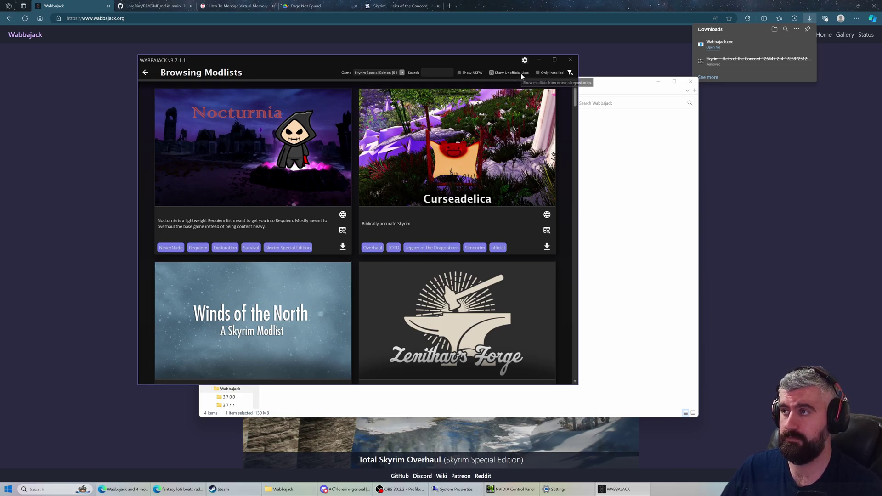
pyautogui.moveTo(573, 102)
pyautogui.mouseDown()
pyautogui.moveTo(574, 145)
pyautogui.moveTo(573, 99)
pyautogui.mouseUp()
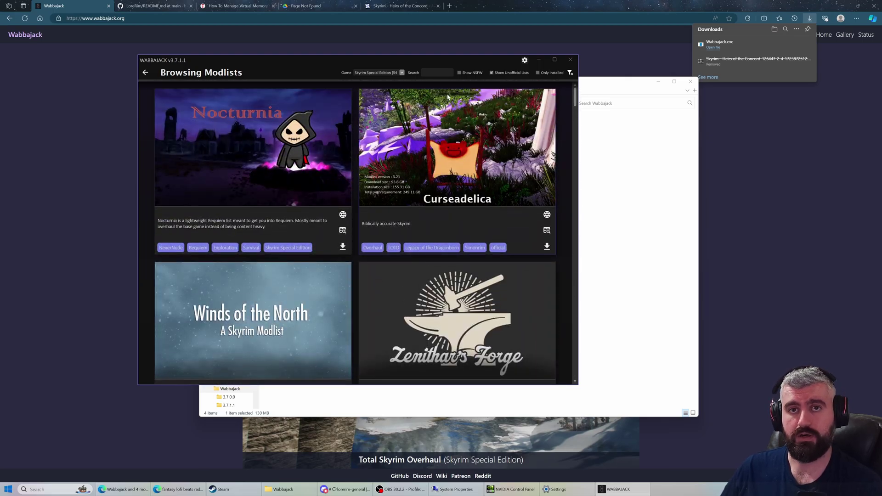
pyautogui.moveTo(291, 62); pyautogui.dragTo(288, 63)
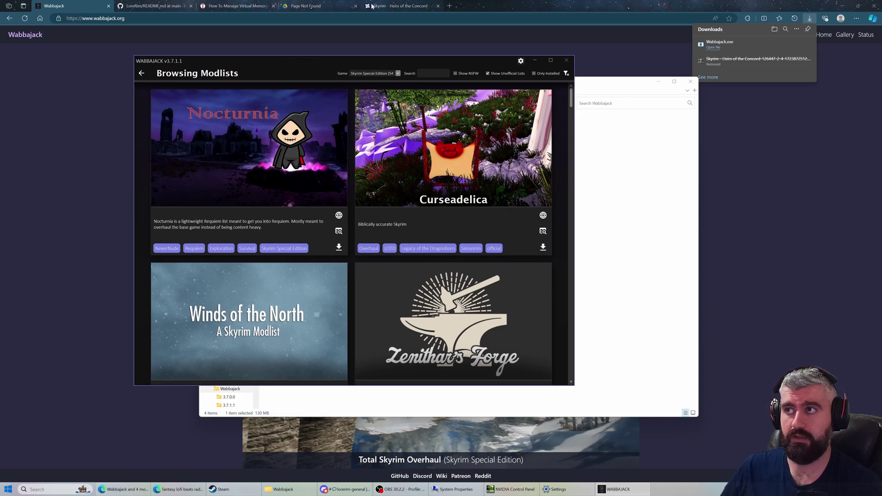
# Switch to the Nexus Mods page of Skyrim - Heirs of the Concord and look over its main and optional files.
pyautogui.moveTo(373, 194)
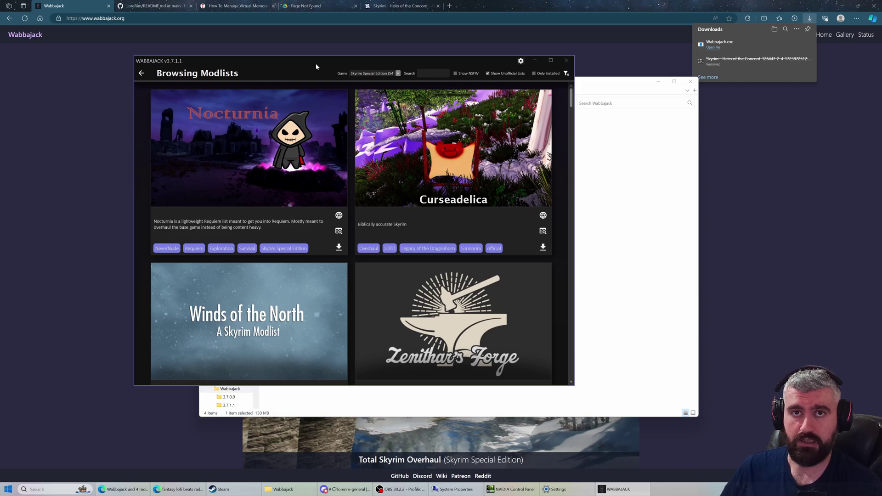
pyautogui.click(404, 6)
pyautogui.scroll(3, 459, 183)
pyautogui.moveTo(200, 154); pyautogui.dragTo(489, 166)
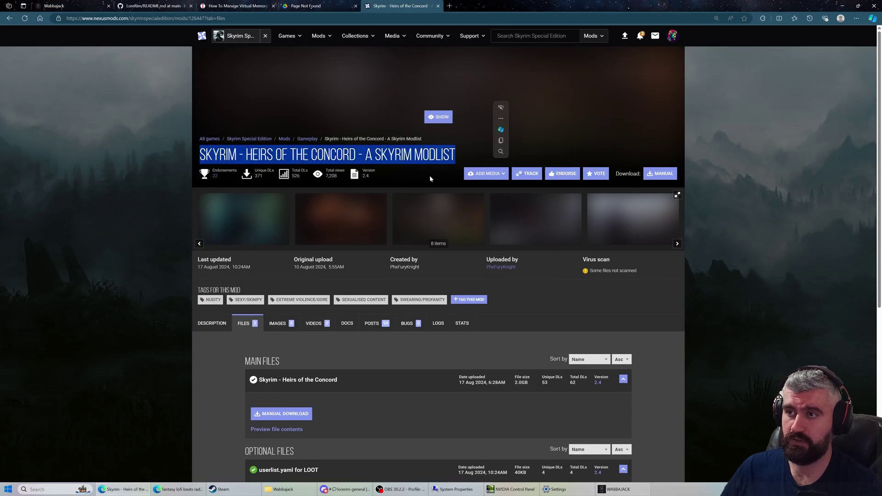
pyautogui.scroll(-3, 174, 217)
pyautogui.click(148, 225)
pyautogui.scroll(-2, 156, 231)
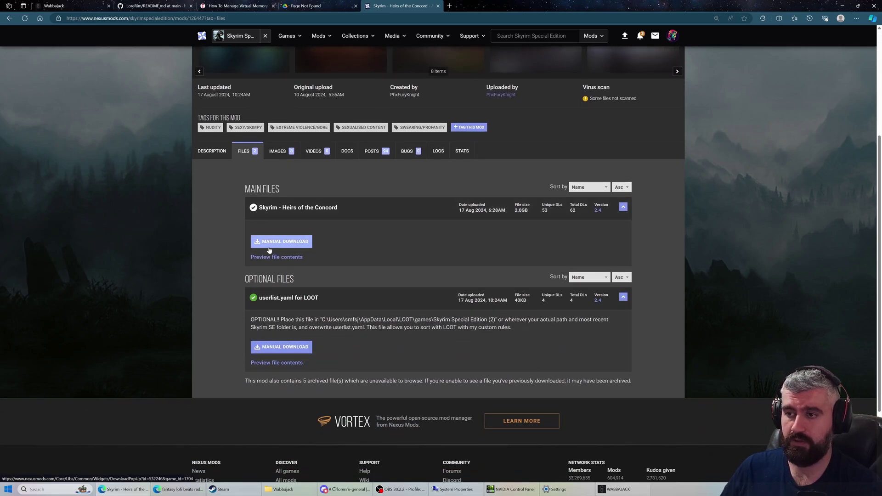
# Open the Skyrim - Heirs of the Concord Wabbajack file from the Downloads folder, then close its install configuration window.
pyautogui.click(69, 5)
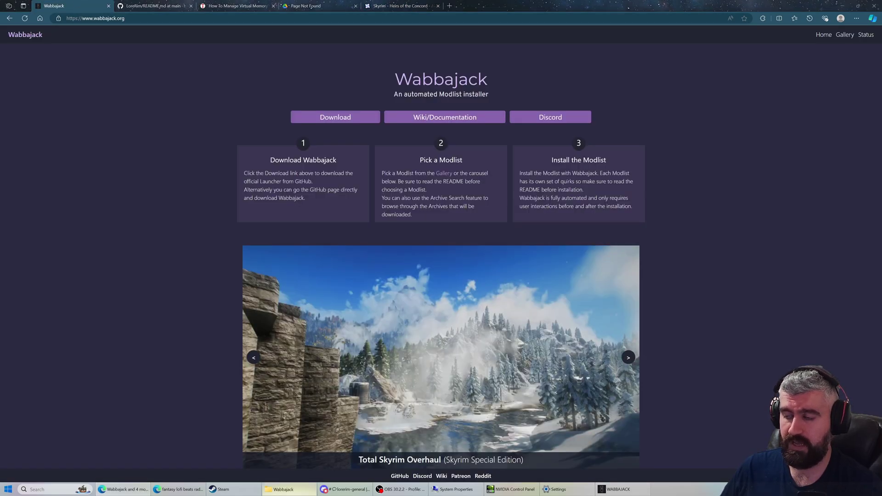
pyautogui.click(284, 490)
pyautogui.scroll(3, 227, 262)
pyautogui.click(224, 167)
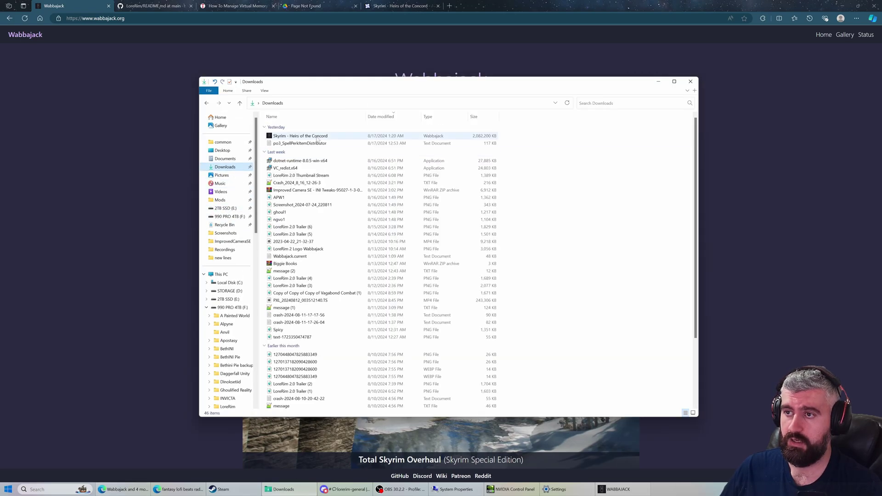
pyautogui.doubleClick(317, 137)
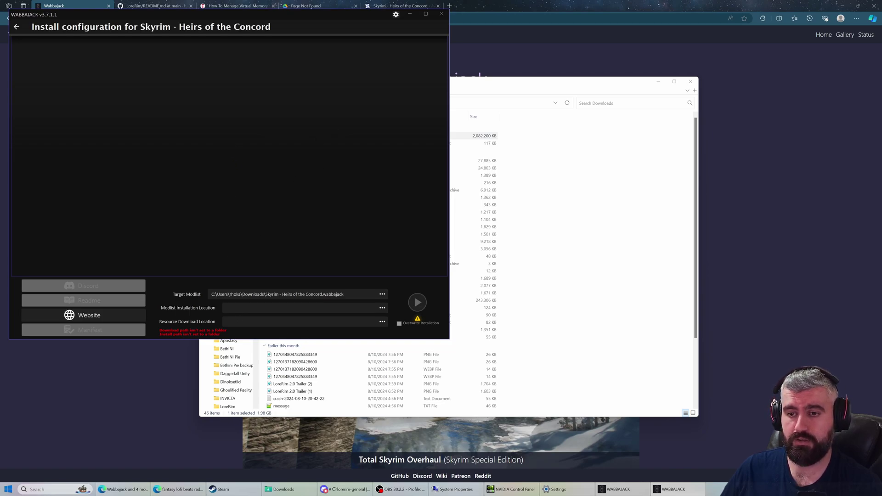
pyautogui.click(441, 14)
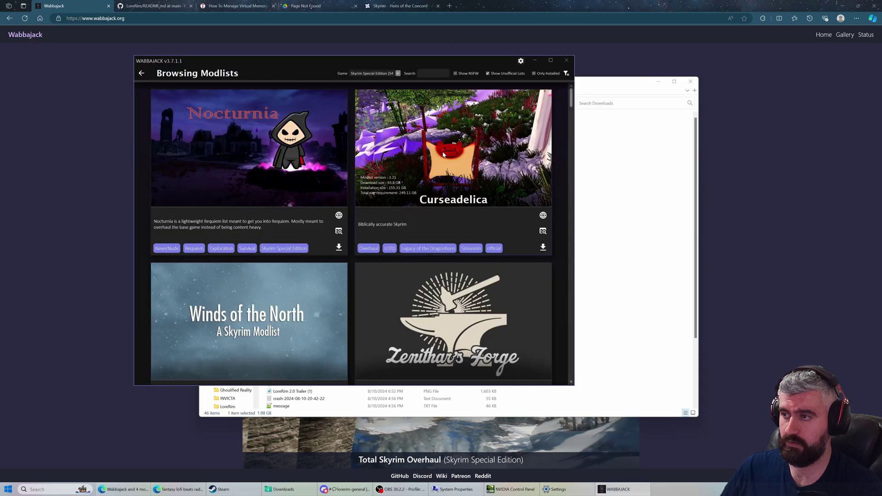
# Search the Wabbajack modlists for "lorer", download the LoreRim modlist, and open its install configuration.
pyautogui.moveTo(571, 98)
pyautogui.mouseDown()
pyautogui.moveTo(570, 271)
pyautogui.moveTo(571, 112)
pyautogui.mouseUp()
pyautogui.write('lorer')
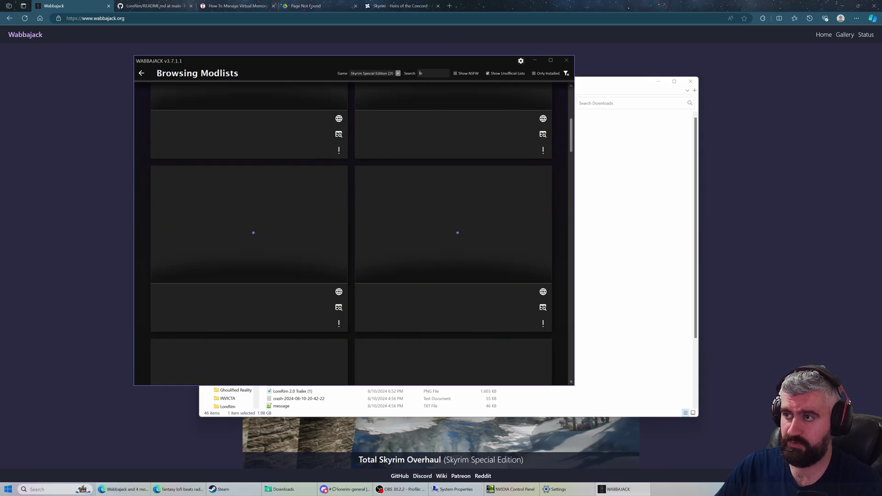
pyautogui.click(444, 252)
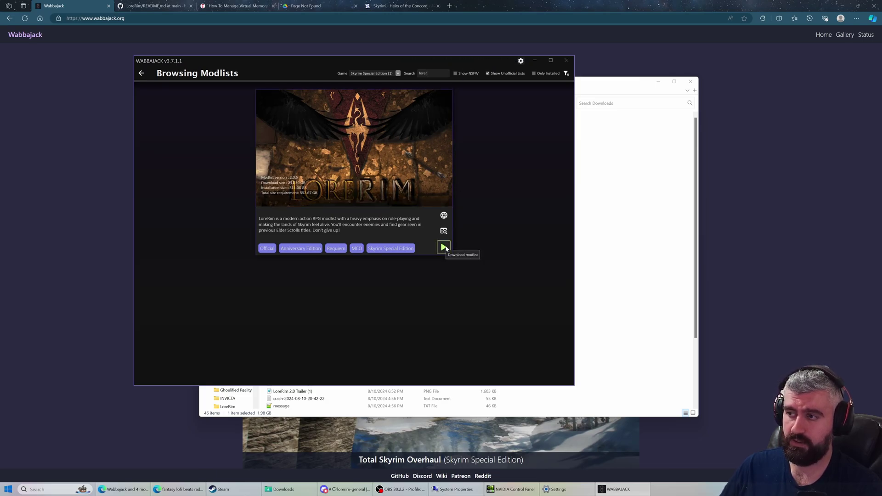
pyautogui.click(444, 247)
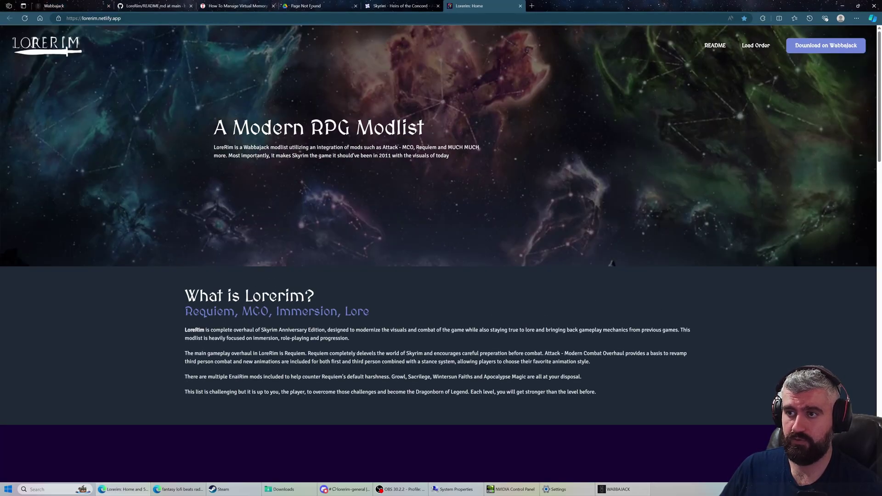
# Look through the LoreRim website's home page, then return to the LoreRim install configuration in Wabbajack.
pyautogui.scroll(-10, 396, 133)
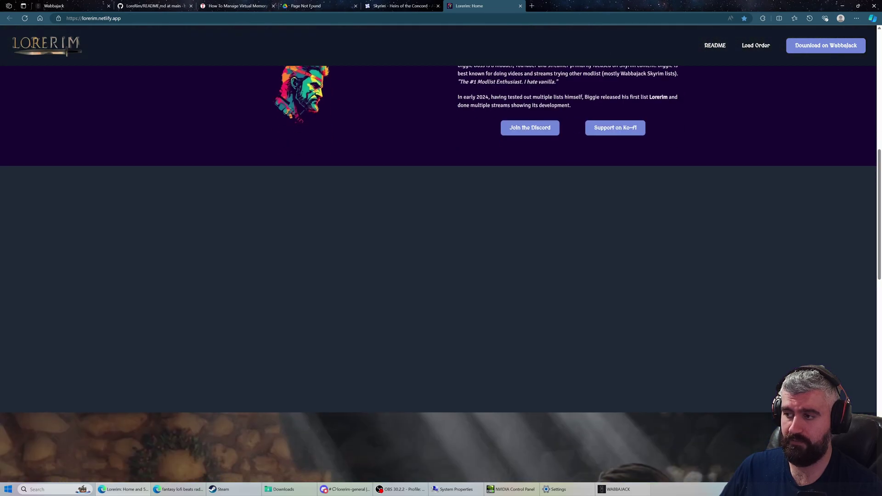
pyautogui.scroll(10, 612, 263)
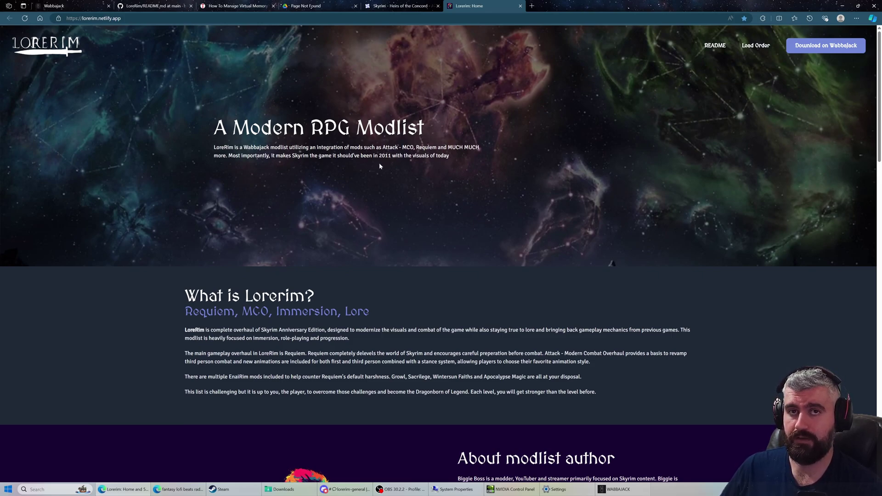
pyautogui.click(615, 489)
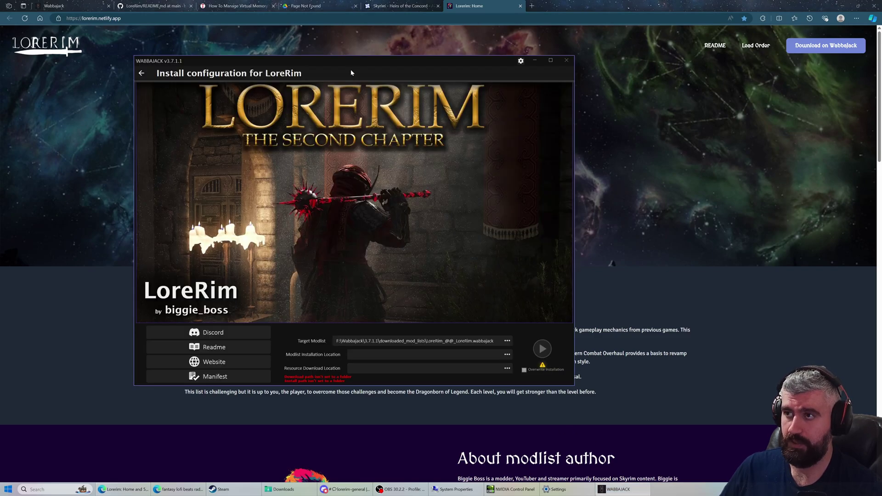
pyautogui.moveTo(351, 73); pyautogui.dragTo(317, 59)
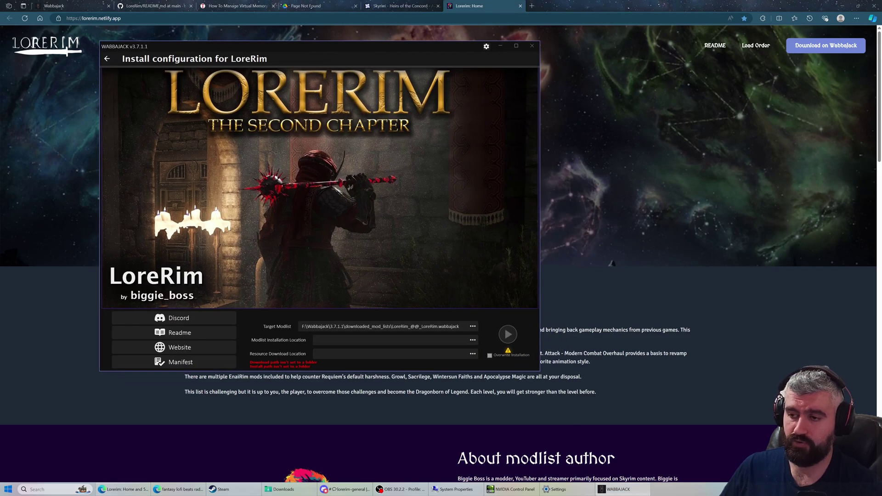
# Browse for the modlist installation location on the 990 PRO 4TB (F:) drive and create a folder named fjsdfjsif there.
pyautogui.click(473, 340)
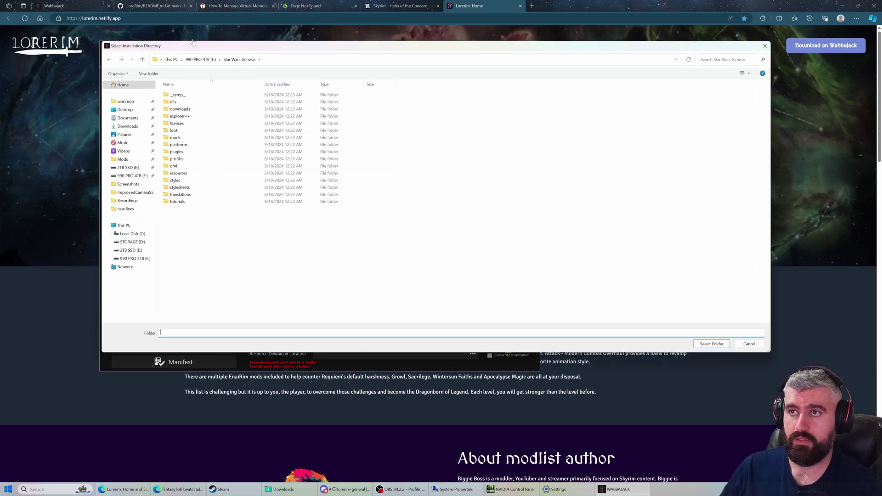
pyautogui.click(201, 60)
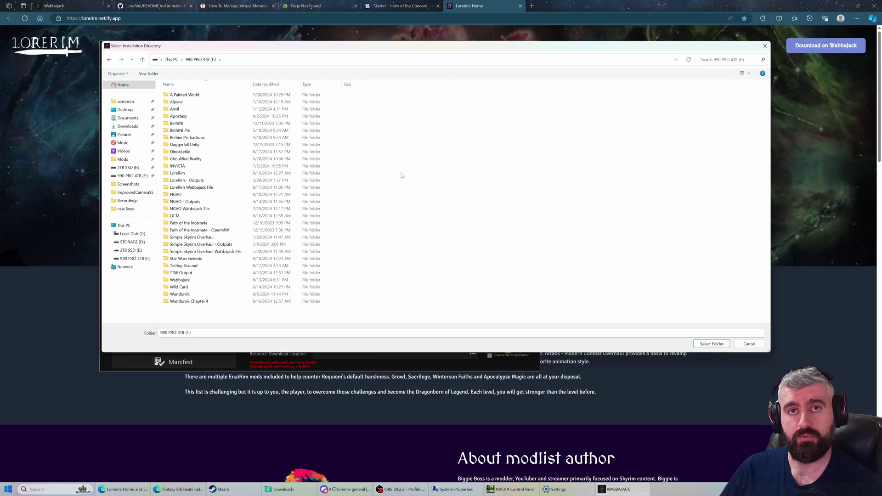
pyautogui.click(245, 173)
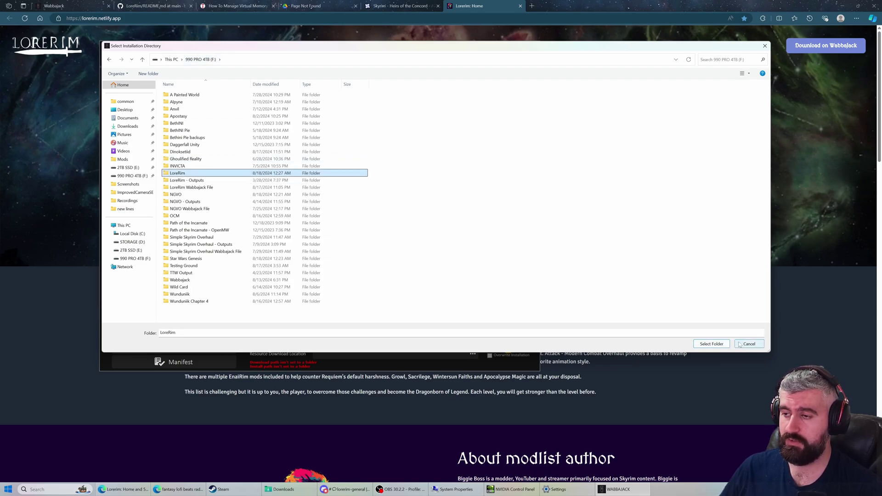
pyautogui.click(500, 303)
pyautogui.rightClick(423, 324)
pyautogui.moveTo(441, 385)
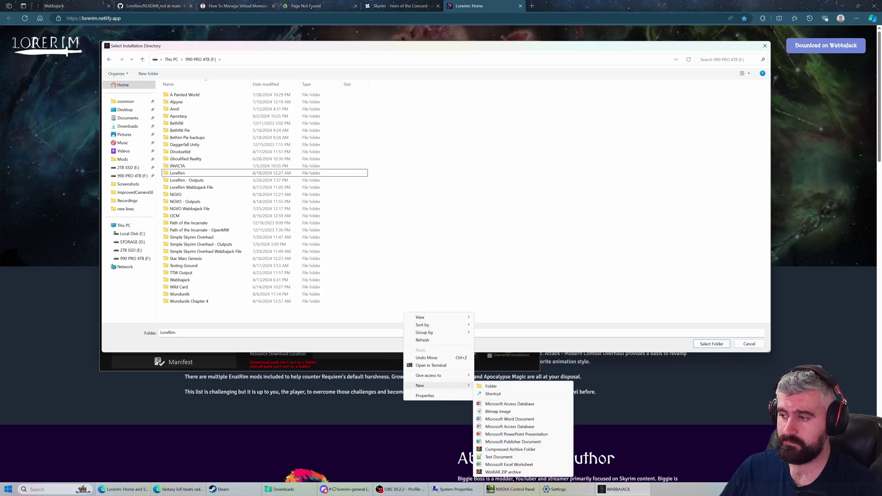
pyautogui.click(491, 386)
pyautogui.write('fjsdfjsif')
pyautogui.press('Return')
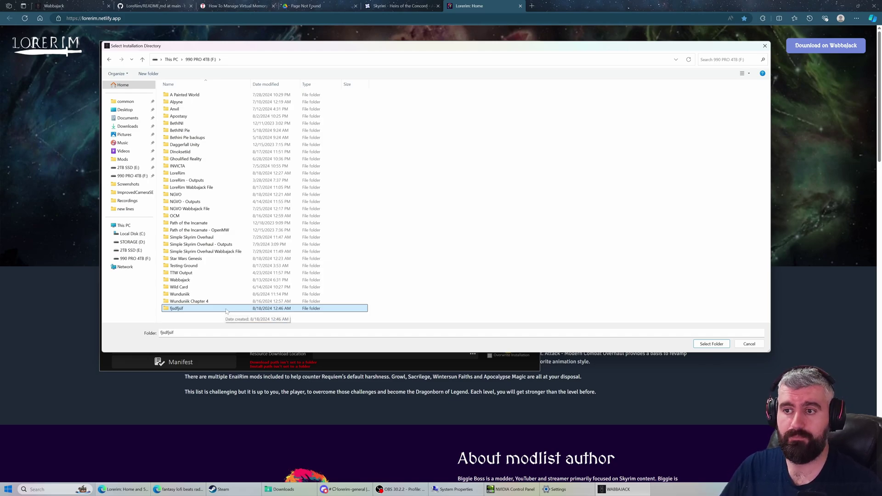
# Choose the fjsdfjsif folder on the F: drive as the modlist installation location, then highlight the resource download path to check it.
pyautogui.click(711, 345)
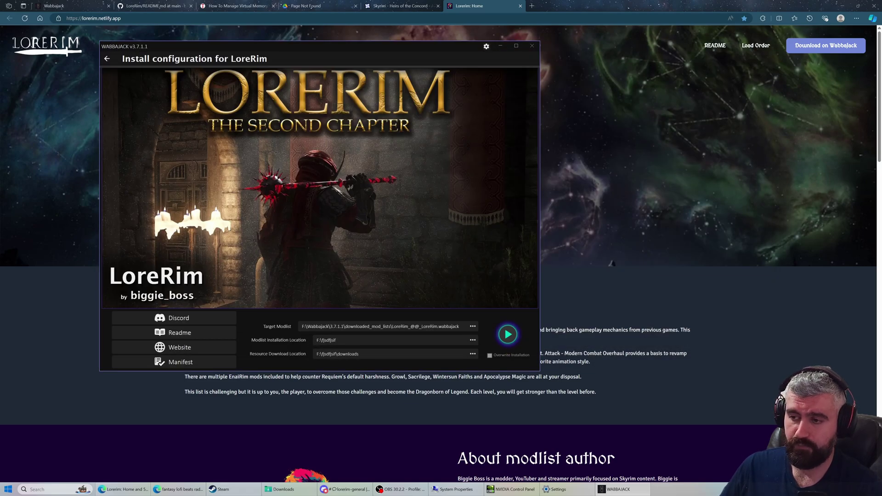
pyautogui.hotkey('shift', 'Left')
pyautogui.hotkey('shift', 'Left')
pyautogui.hotkey('shift', 'Left')
pyautogui.hotkey('shift', 'Left')
pyautogui.hotkey('shift', 'Left')
pyautogui.hotkey('shift', 'Left')
pyautogui.hotkey('shift', 'Left')
pyautogui.hotkey('shift', 'Left')
pyautogui.hotkey('shift', 'Left')
pyautogui.hotkey('shift', 'Left')
pyautogui.hotkey('shift', 'Left')
pyautogui.hotkey('shift', 'Left')
pyautogui.hotkey('shift', 'Left')
pyautogui.hotkey('shift', 'Left')
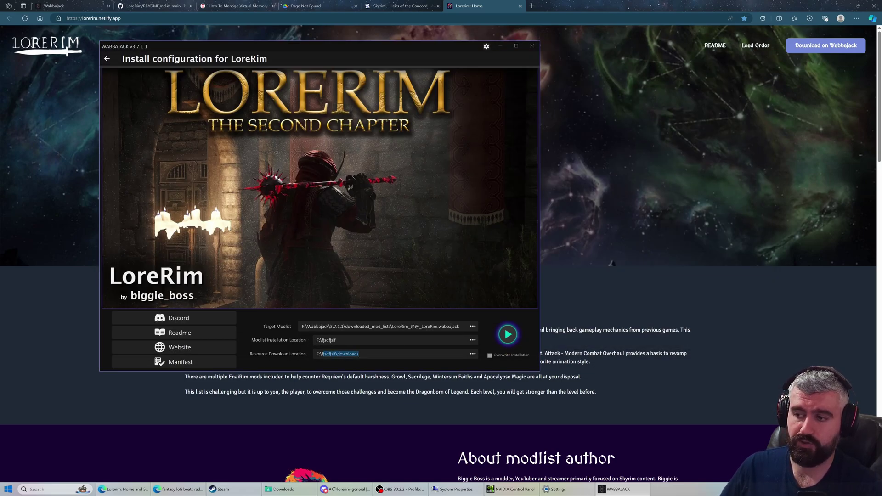
pyautogui.press('Right')
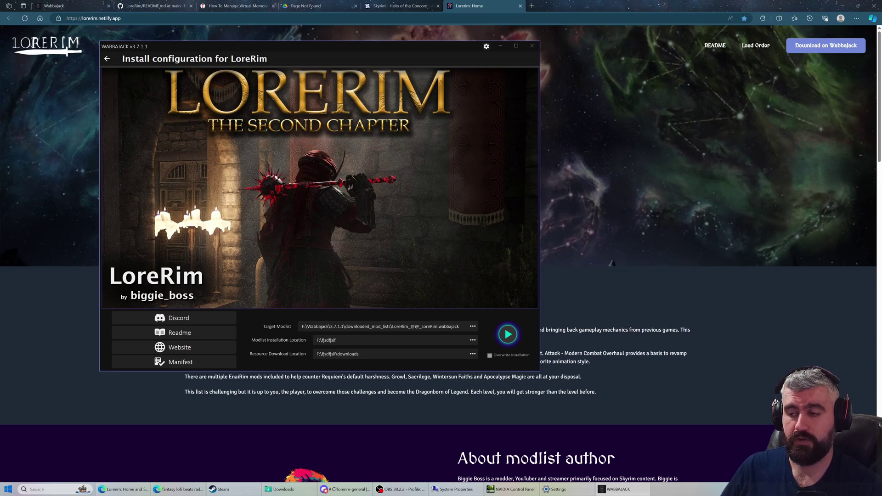
# Set the resource download location to the Wabbajack Skyrim Downloads folder on the 2TB SSD (E:) drive.
pyautogui.hotkey('ctrl', 'a')
pyautogui.click(330, 354)
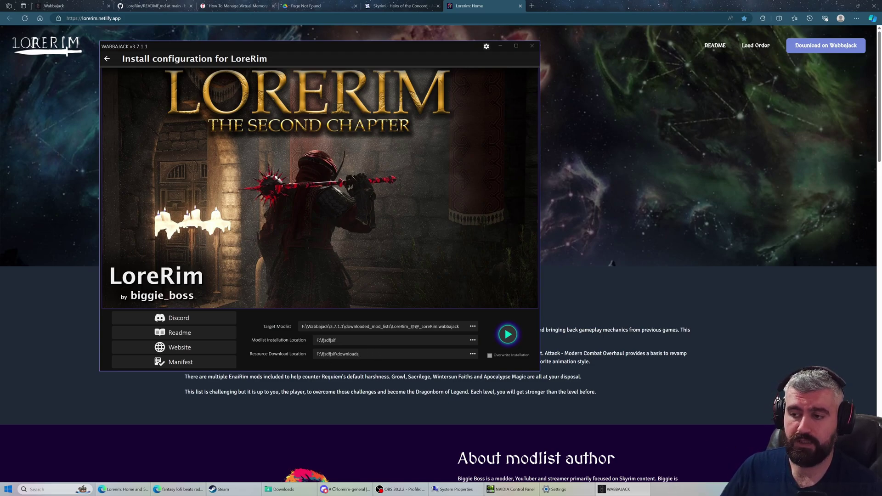
pyautogui.hotkey('ctrl', 'a')
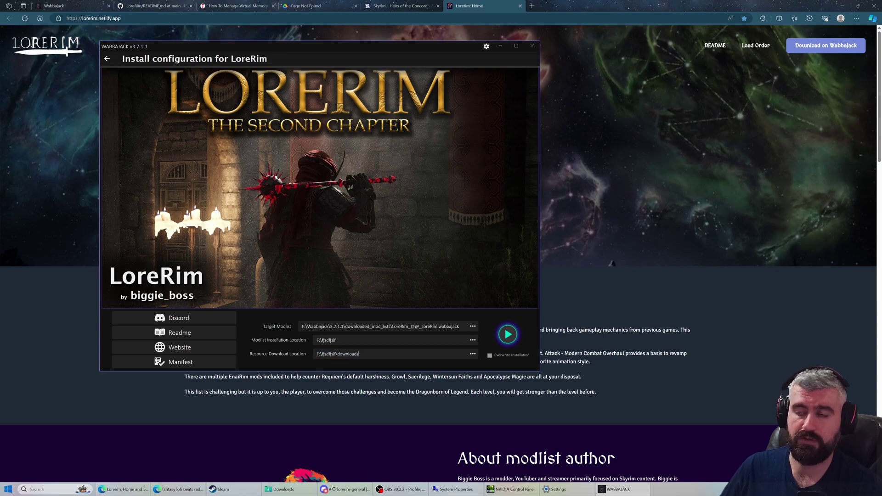
pyautogui.click(331, 354)
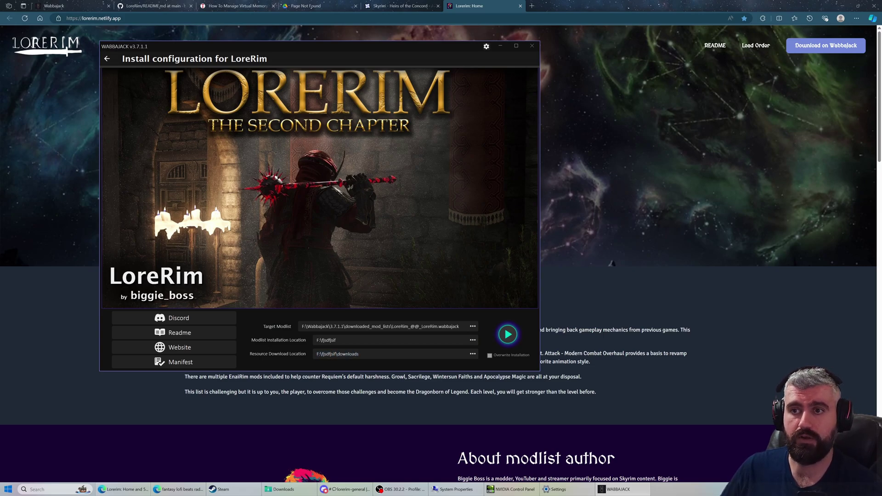
pyautogui.click(472, 353)
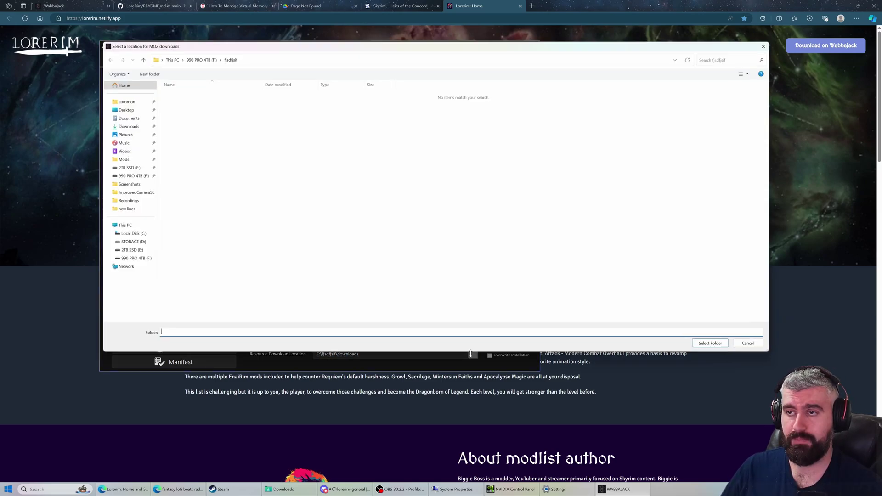
pyautogui.click(174, 59)
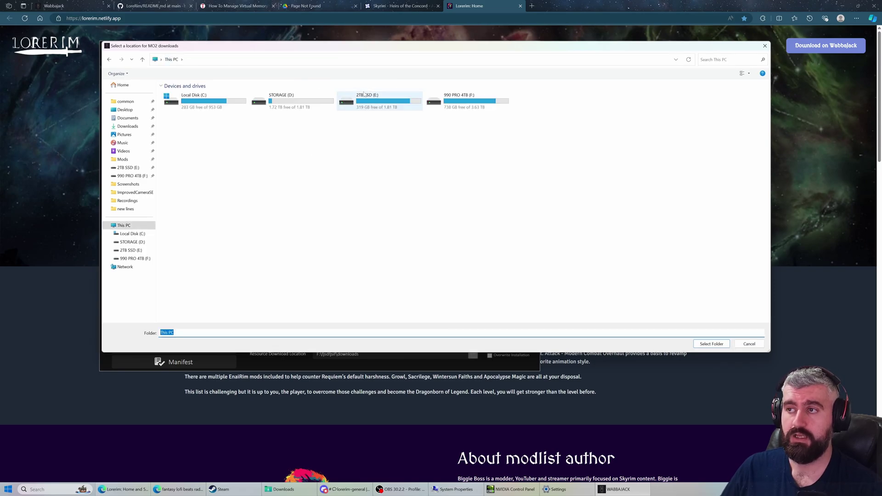
pyautogui.doubleClick(353, 112)
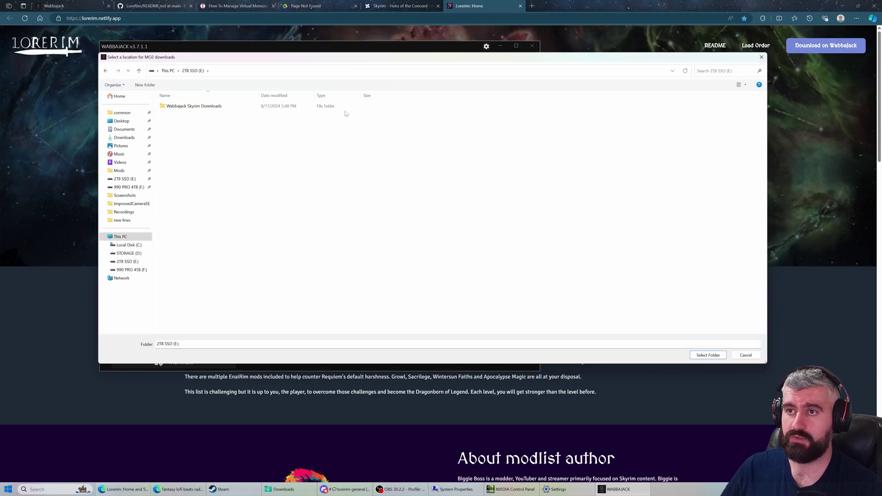
pyautogui.click(313, 106)
pyautogui.moveTo(318, 63); pyautogui.dragTo(344, 96)
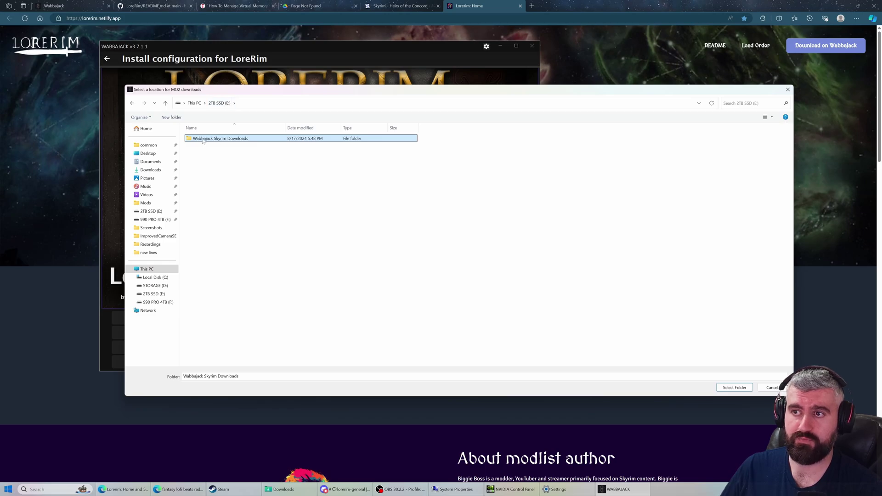
pyautogui.click(734, 387)
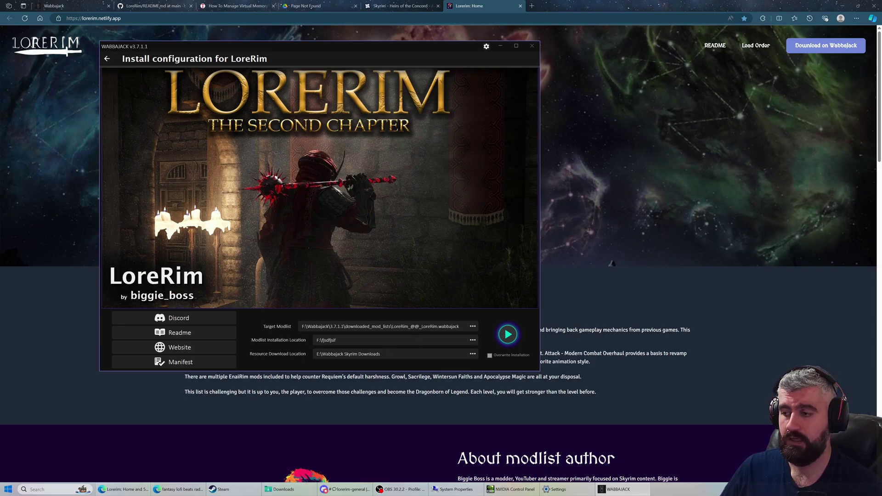
# Enable Overwrite Installation in the LoreRim install configuration, then close Wabbajack.
pyautogui.click(511, 357)
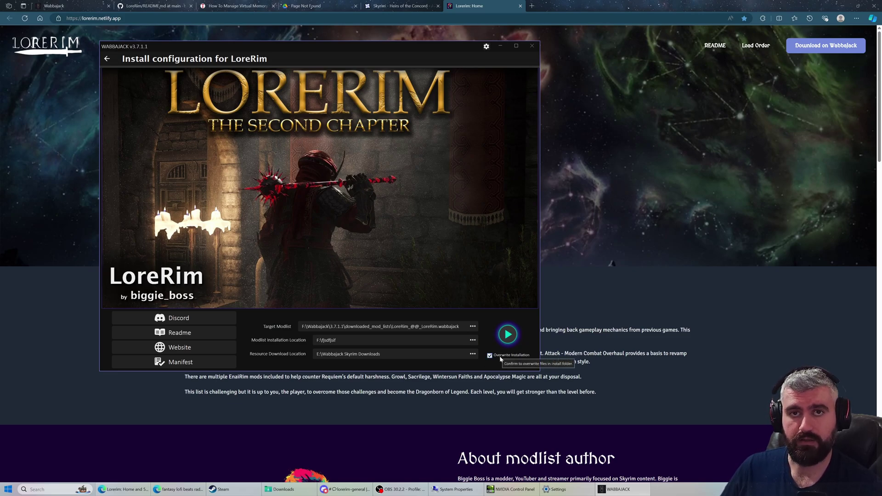
pyautogui.click(349, 340)
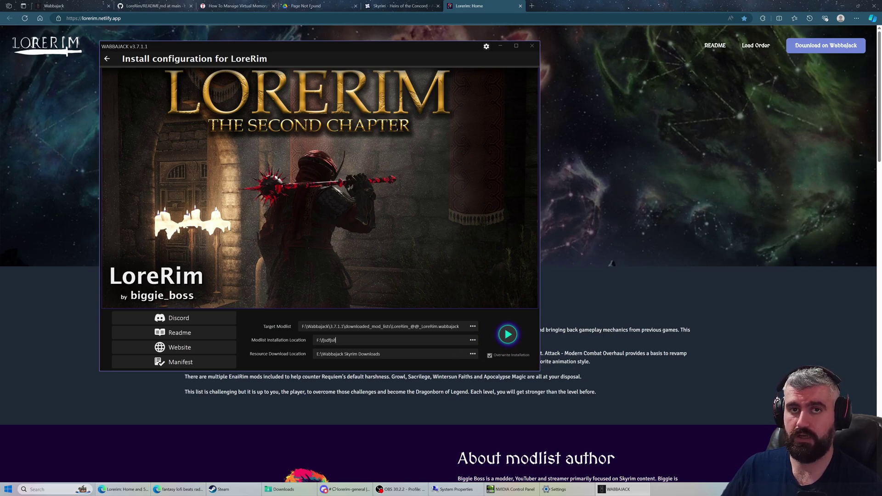
pyautogui.click(531, 49)
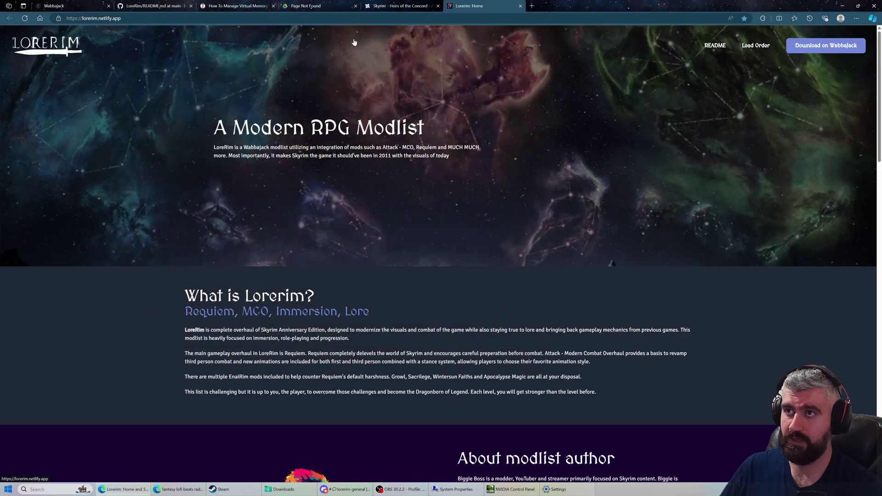
# Look through the Tom's Hardware article on managing virtual memory (pagefile) in Windows 10.
pyautogui.click(235, 6)
pyautogui.scroll(7, 230, 132)
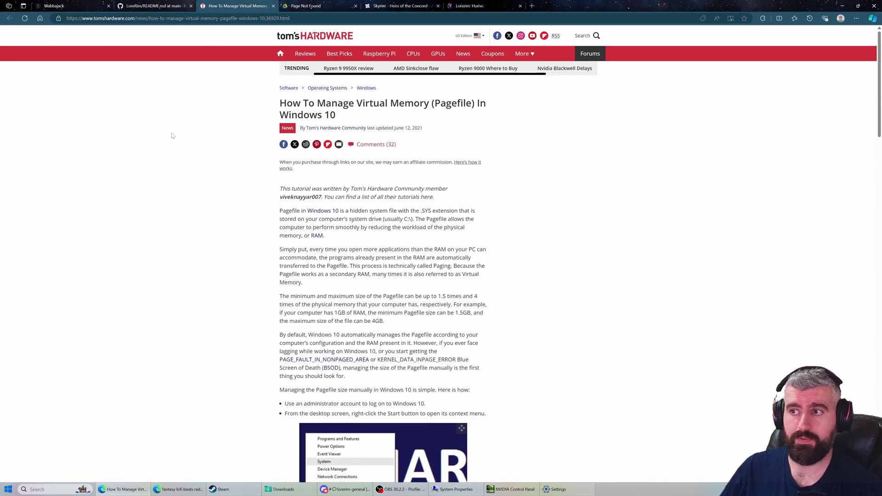
pyautogui.moveTo(243, 110); pyautogui.dragTo(487, 404)
pyautogui.click(256, 250)
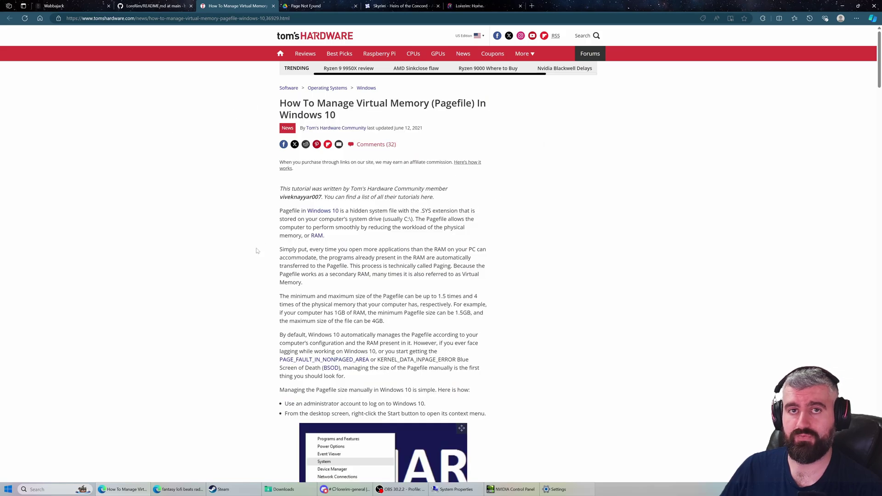
pyautogui.scroll(-3, 258, 250)
pyautogui.scroll(-3, 256, 249)
pyautogui.scroll(6, 262, 238)
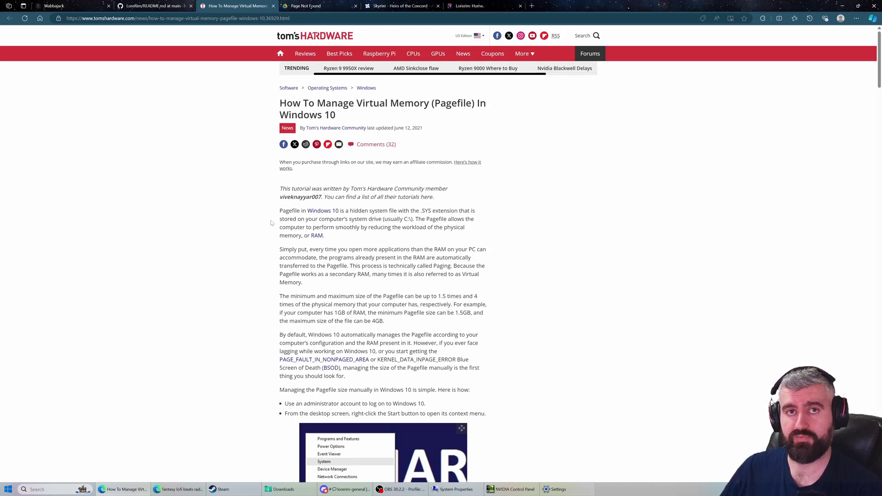
pyautogui.scroll(-8, 271, 223)
pyautogui.scroll(6, 393, 303)
pyautogui.scroll(3, 393, 303)
# Open the Virtual Memory settings from the System Properties performance options and select the 990 PRO 4TB (F:) drive.
pyautogui.click(456, 489)
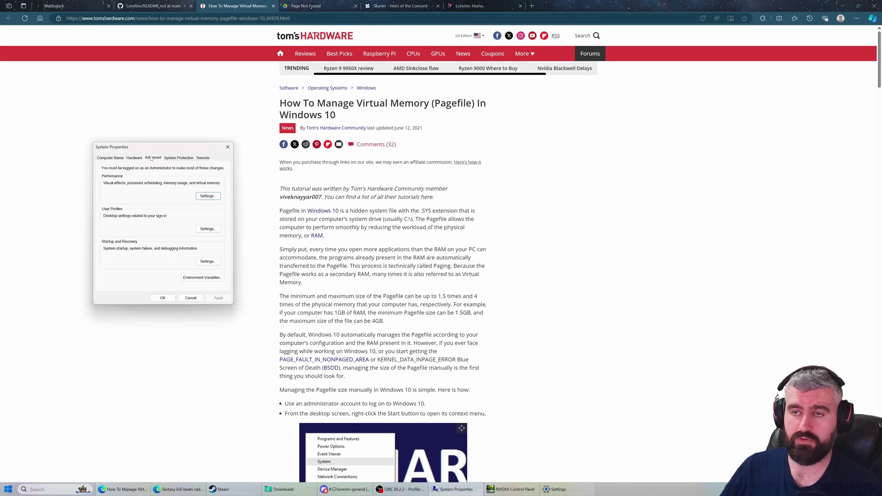
pyautogui.click(200, 196)
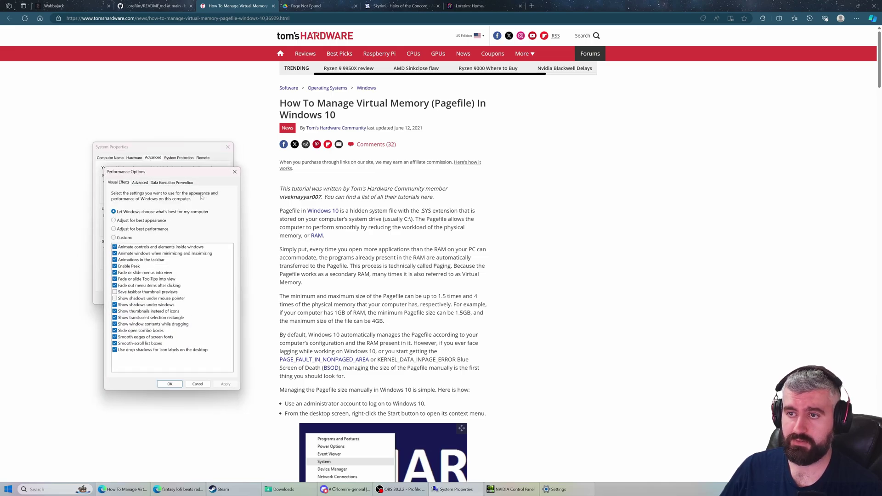
pyautogui.click(140, 183)
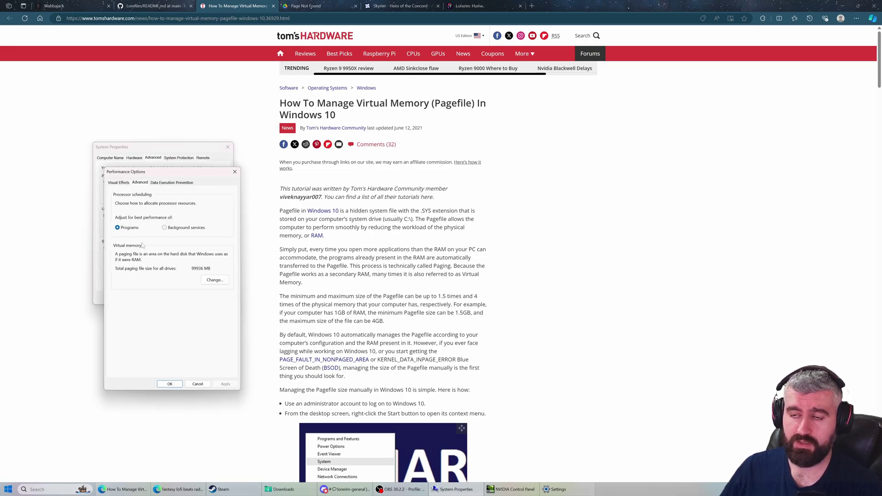
pyautogui.click(206, 280)
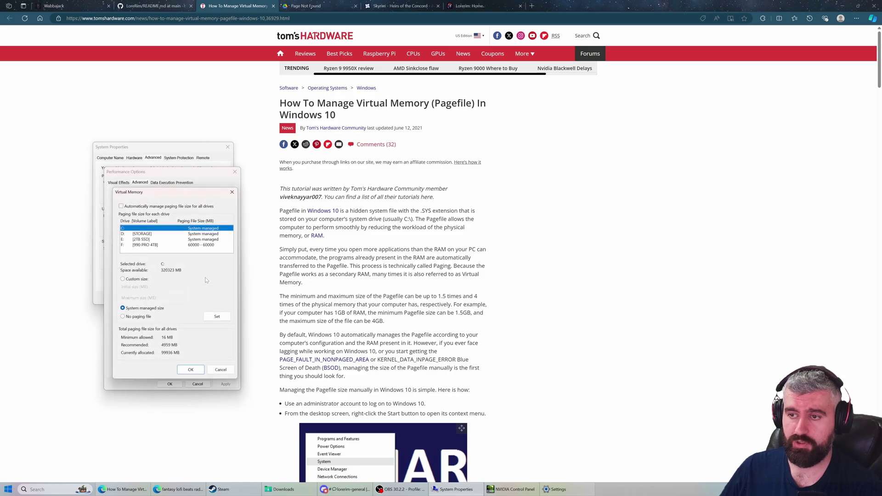
pyautogui.click(206, 245)
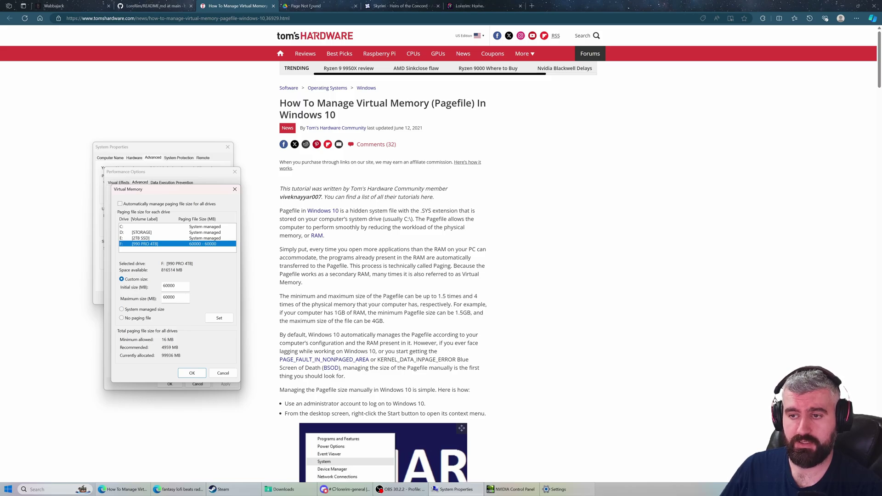
# Check the F: drive's initial and maximum paging file sizes, then close the Virtual Memory, Performance Options and System Properties windows.
pyautogui.moveTo(177, 286); pyautogui.dragTo(157, 291)
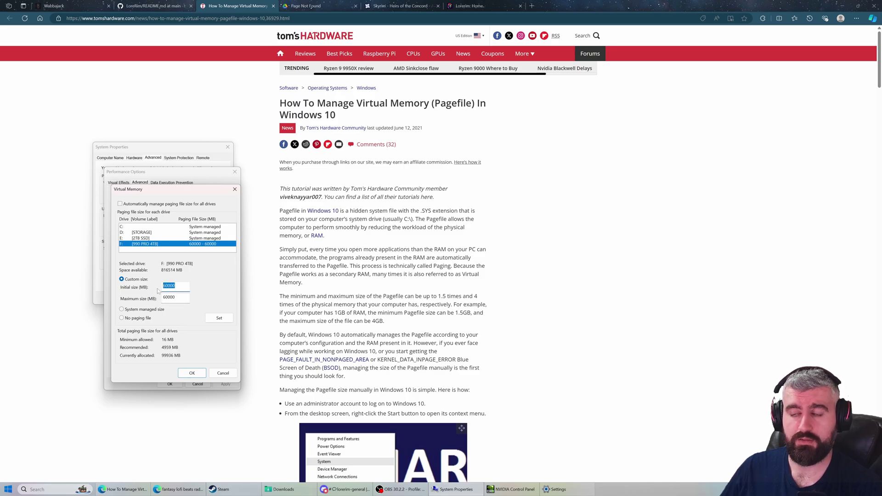
pyautogui.click(177, 297)
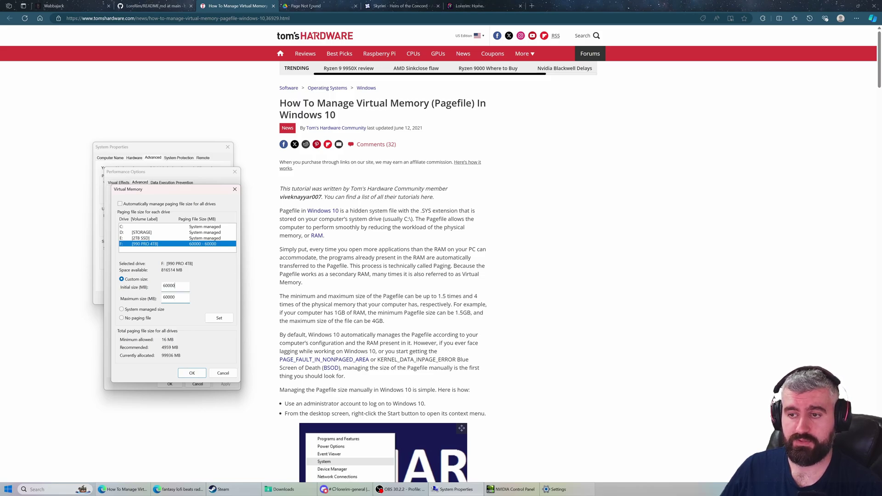
pyautogui.doubleClick(161, 291)
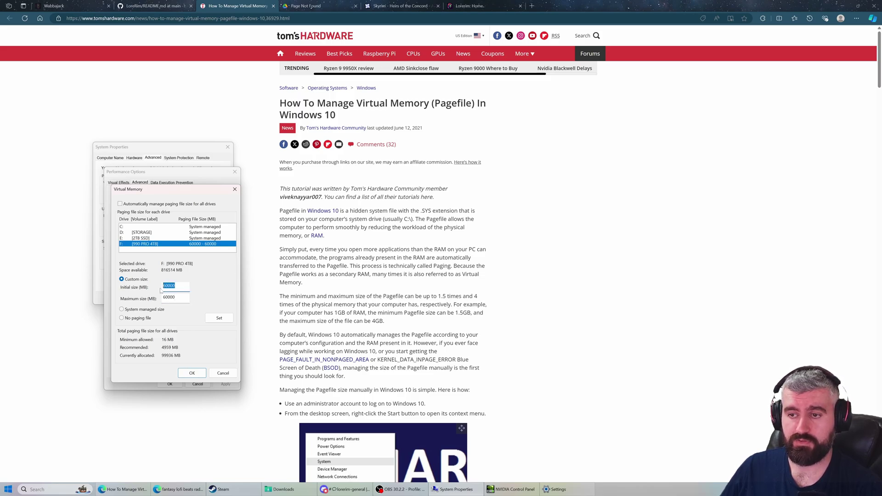
pyautogui.click(205, 376)
pyautogui.click(171, 384)
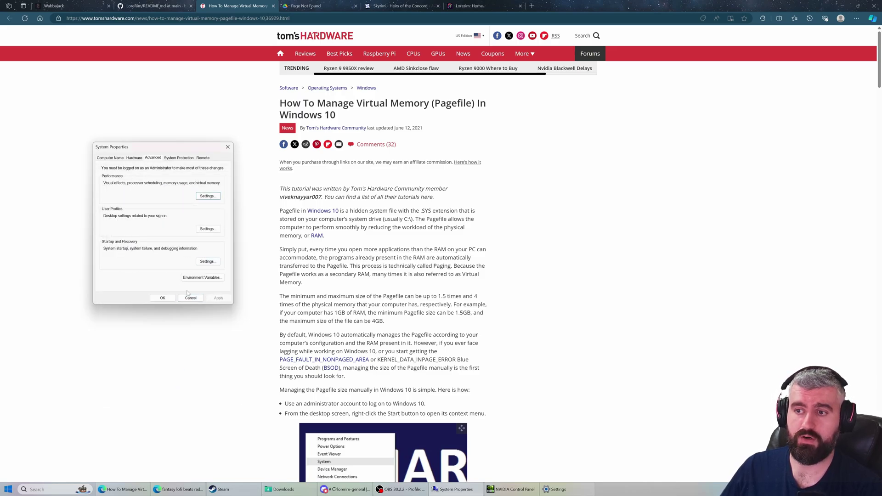
pyautogui.click(228, 147)
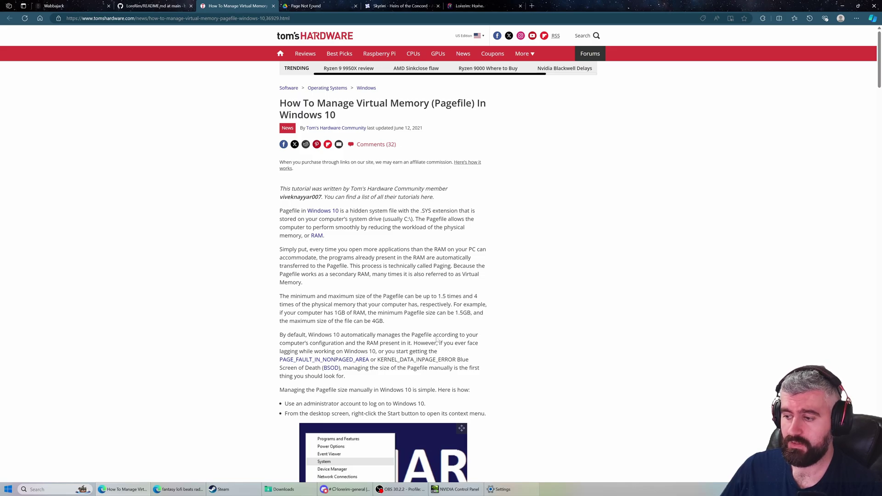
# Switch to NVIDIA Control Panel and examine the Shader Cache Size options in the global 3D settings, then return to the browser.
pyautogui.click(457, 489)
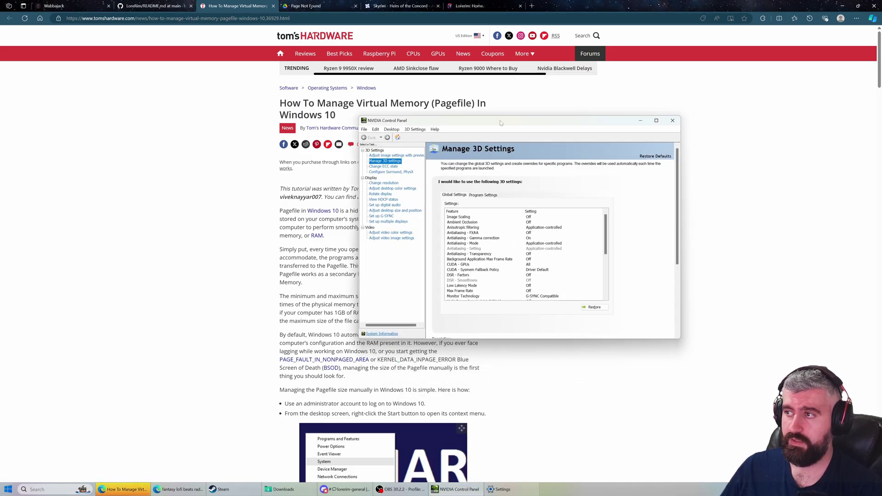
pyautogui.moveTo(483, 121); pyautogui.dragTo(305, 122)
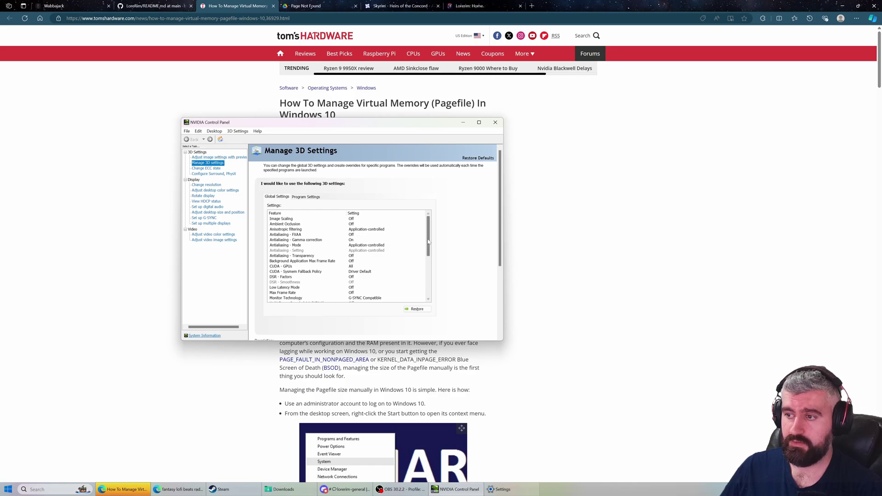
pyautogui.scroll(-4, 386, 253)
pyautogui.click(276, 261)
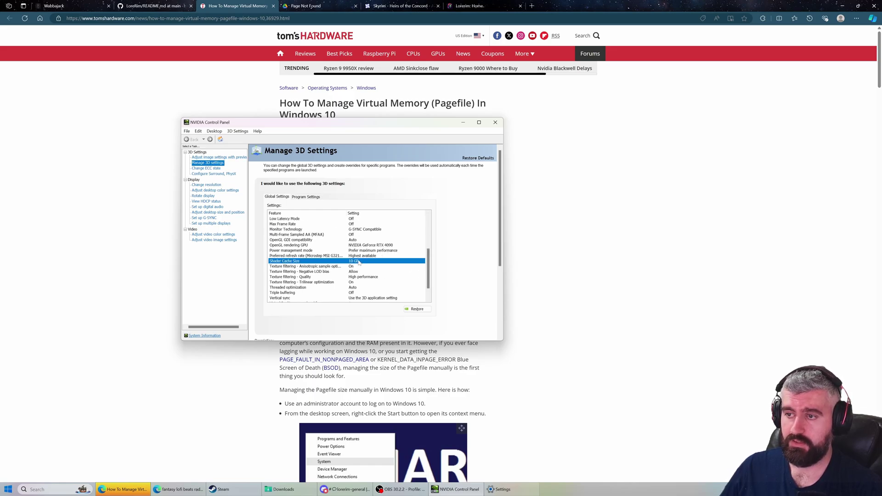
pyautogui.click(277, 261)
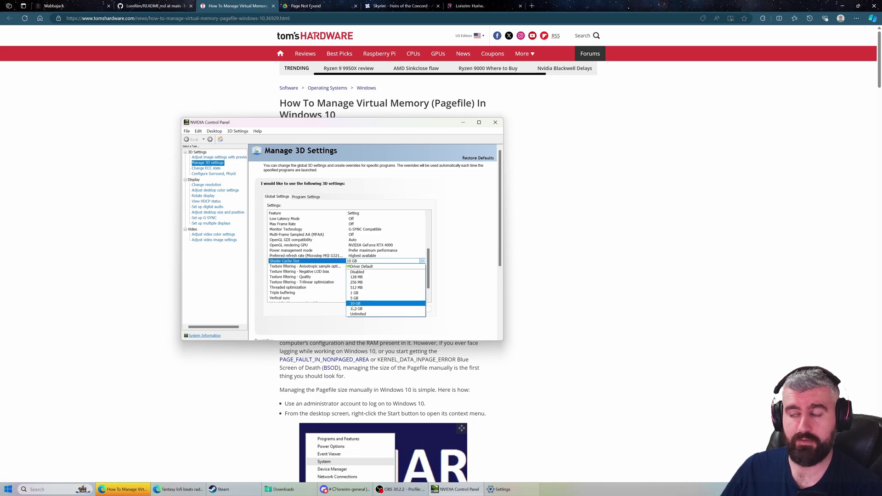
pyautogui.click(493, 254)
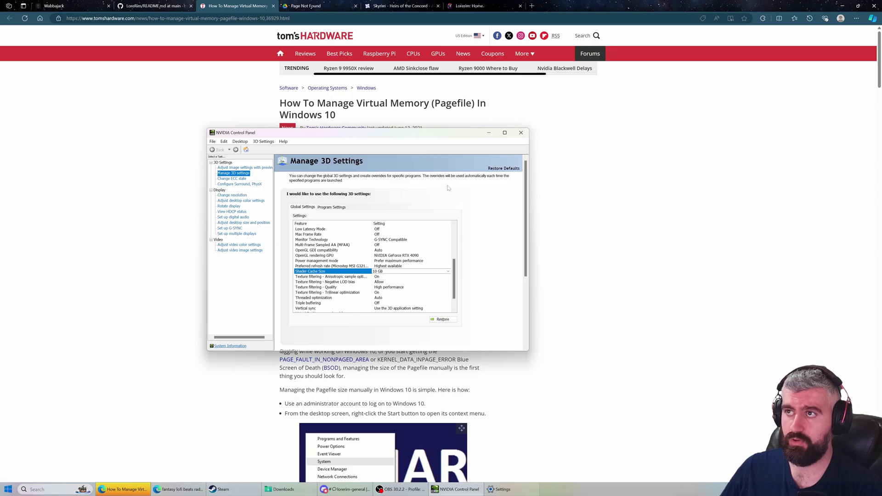
pyautogui.click(131, 184)
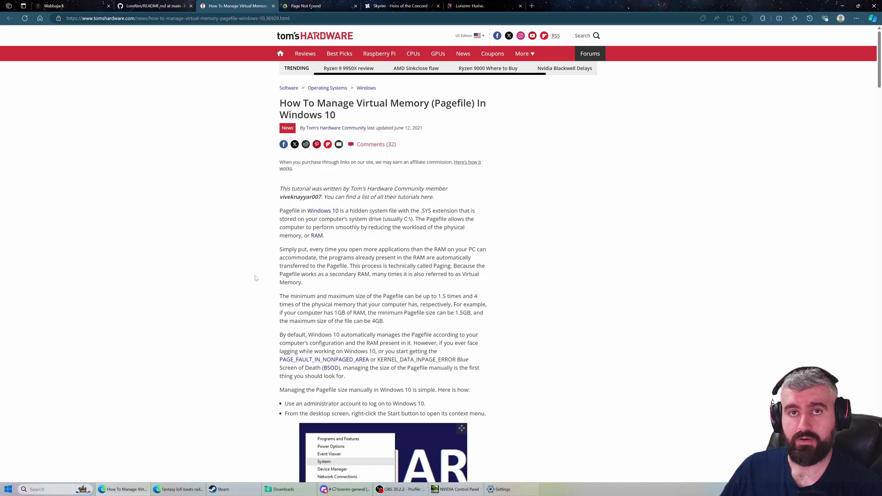
# In File Explorer, open the Wabbajack.current log from the F: drive's Wabbajack > 3.7.1.1 > logs folder.
pyautogui.click(278, 490)
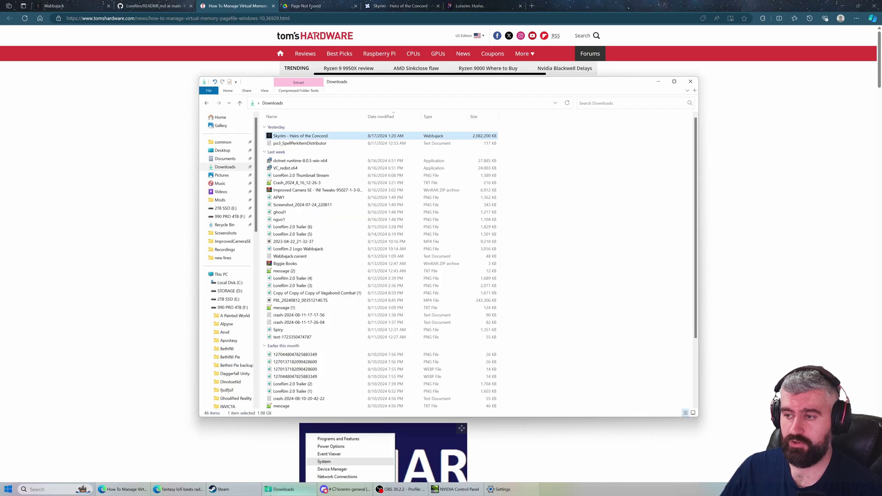
pyautogui.click(225, 308)
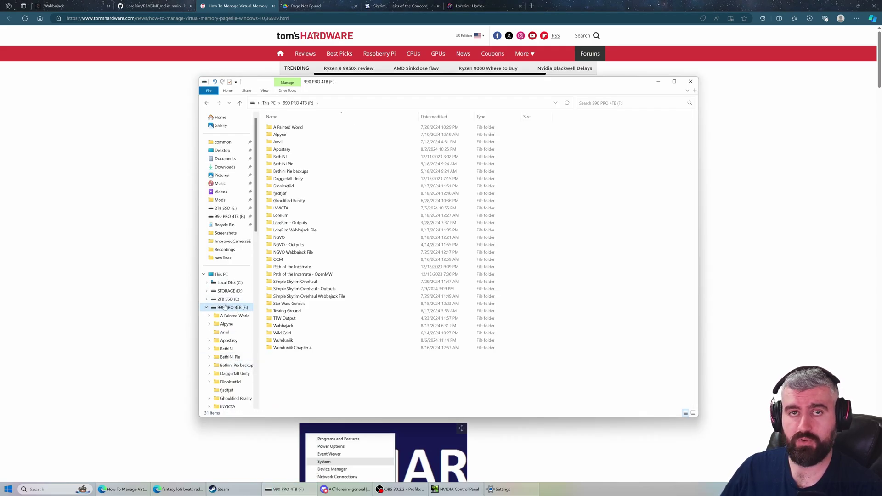
pyautogui.click(206, 308)
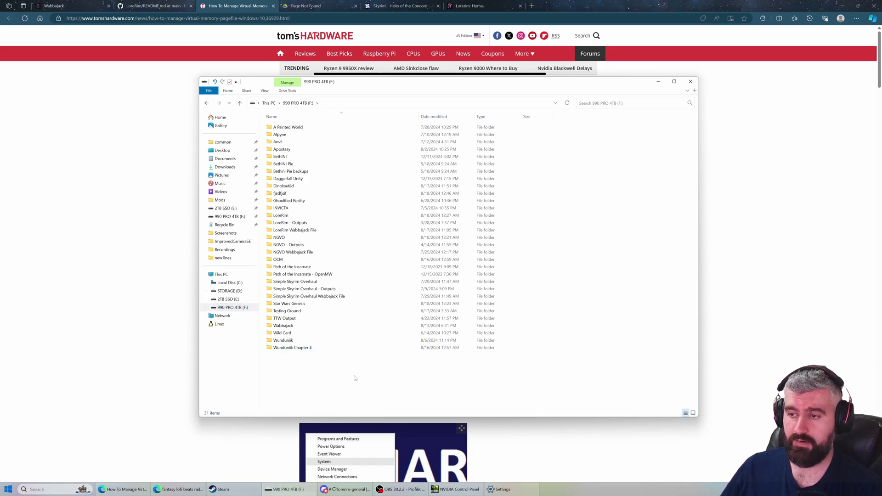
pyautogui.doubleClick(283, 325)
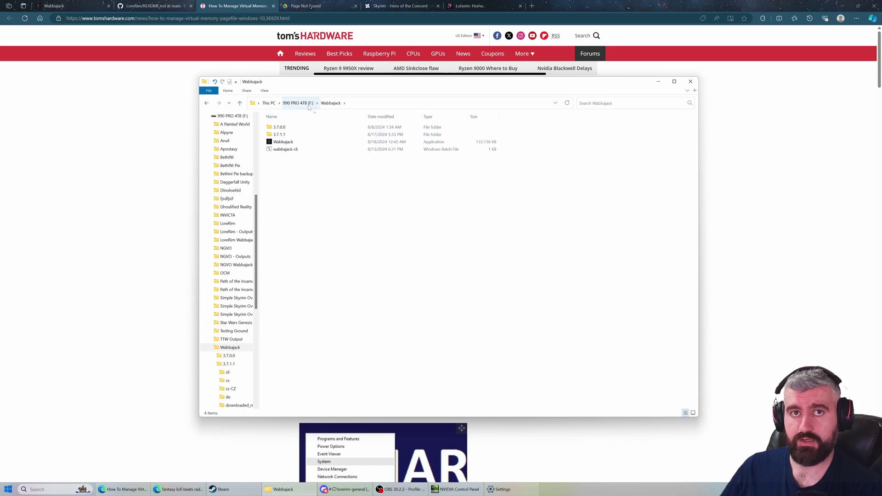
pyautogui.doubleClick(306, 134)
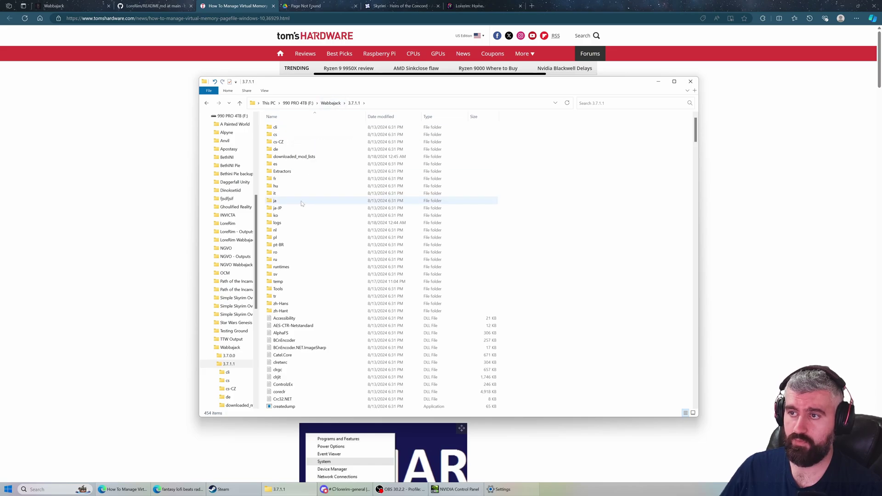
pyautogui.doubleClick(292, 223)
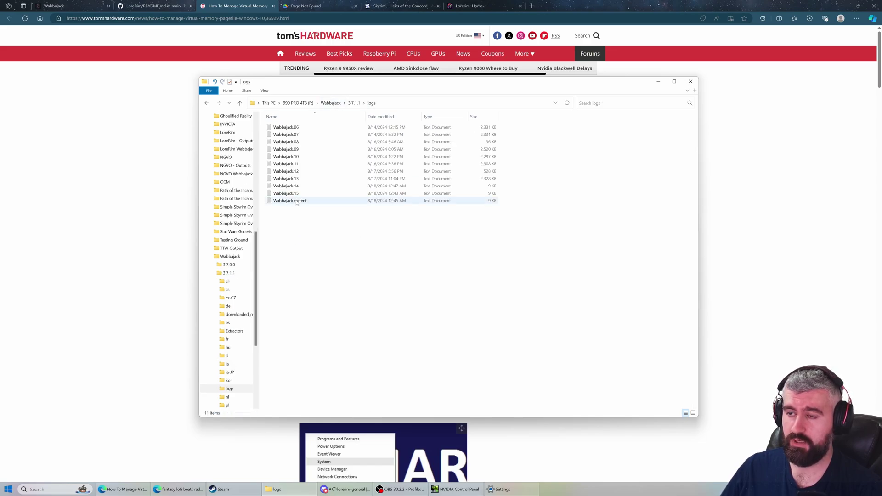
pyautogui.click(297, 202)
pyautogui.doubleClick(297, 202)
# Examine the last lines of the Wabbajack log, highlighting the final entries for error messages.
pyautogui.moveTo(228, 84); pyautogui.dragTo(144, 371)
pyautogui.click(347, 354)
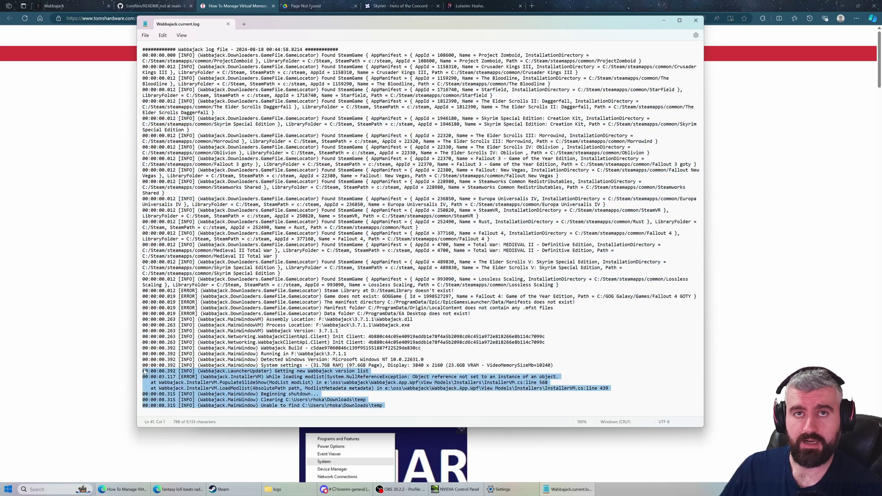
pyautogui.click(214, 377)
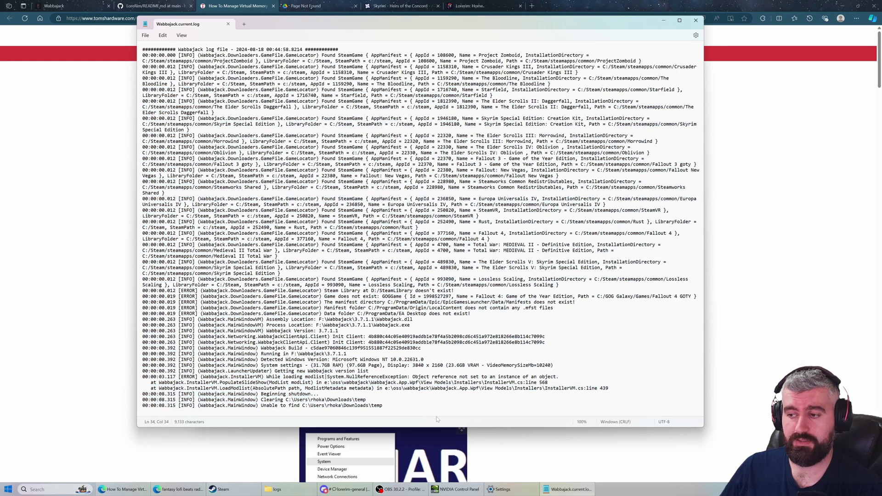
pyautogui.moveTo(383, 405); pyautogui.dragTo(203, 405)
pyautogui.click(271, 382)
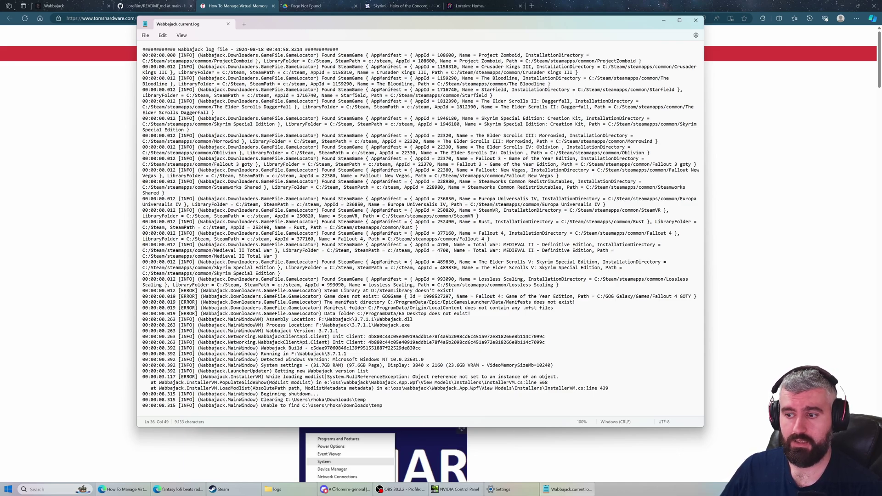
pyautogui.moveTo(388, 412); pyautogui.dragTo(209, 406)
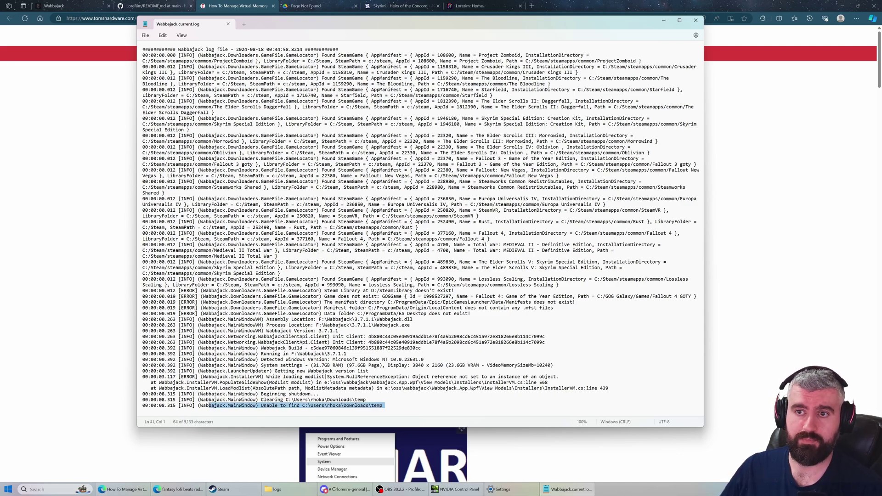
pyautogui.click(258, 371)
# Switch to File Explorer and open the Wabbajack Skyrim Downloads folder on the 2TB SSD (E:) drive.
pyautogui.click(276, 489)
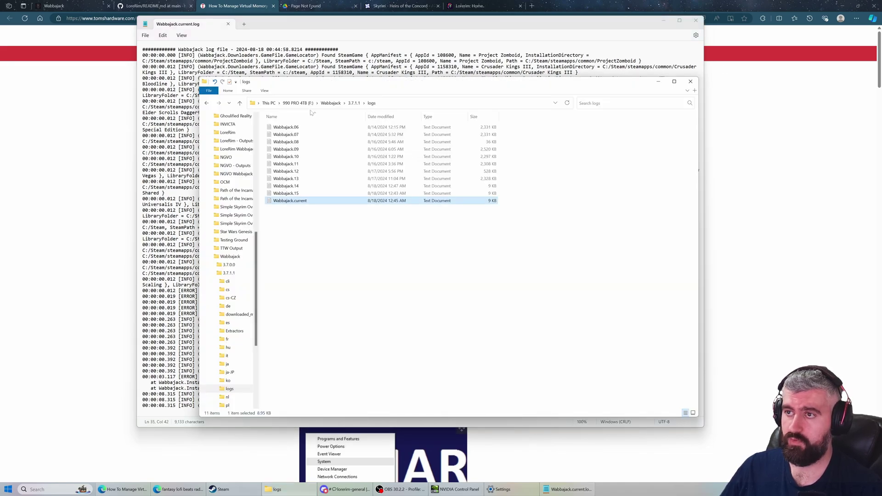
pyautogui.click(294, 103)
pyautogui.doubleClick(453, 135)
pyautogui.doubleClick(452, 129)
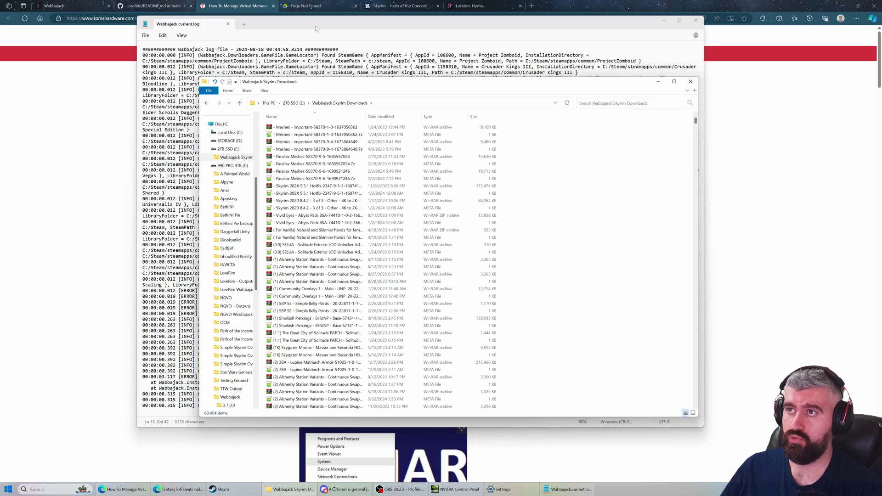
# Bring the Wabbajack log back up, highlight its final entry, and return to the browser.
pyautogui.click(330, 24)
pyautogui.moveTo(143, 405); pyautogui.dragTo(389, 403)
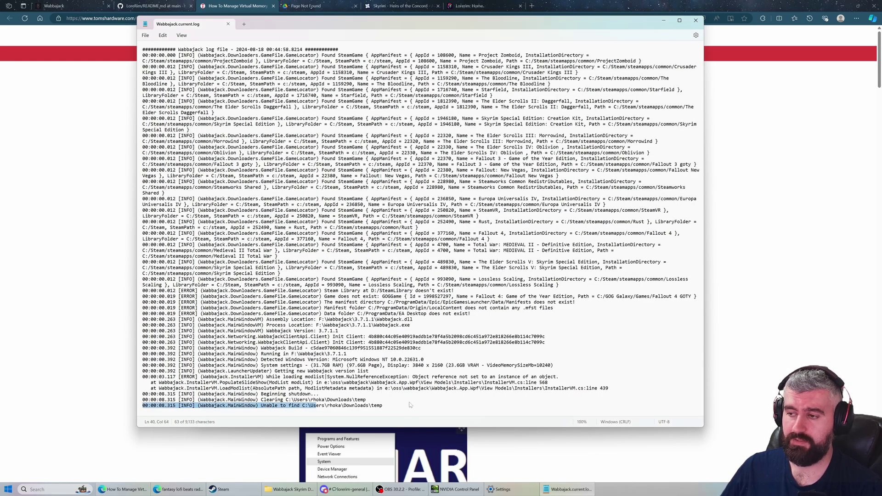
pyautogui.moveTo(376, 337); pyautogui.dragTo(460, 337)
pyautogui.click(41, 179)
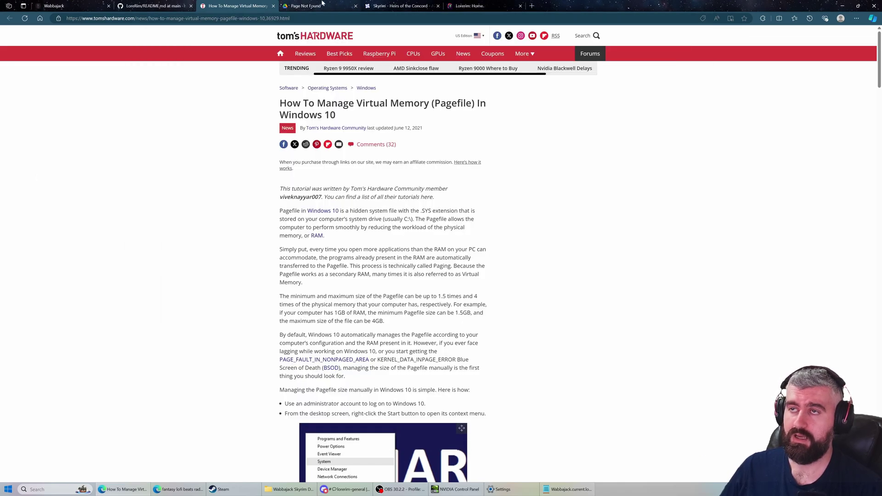
# Switch to the Google Drive Page Not Found tab and examine the drive.google.com/file/d/ address.
pyautogui.click(304, 7)
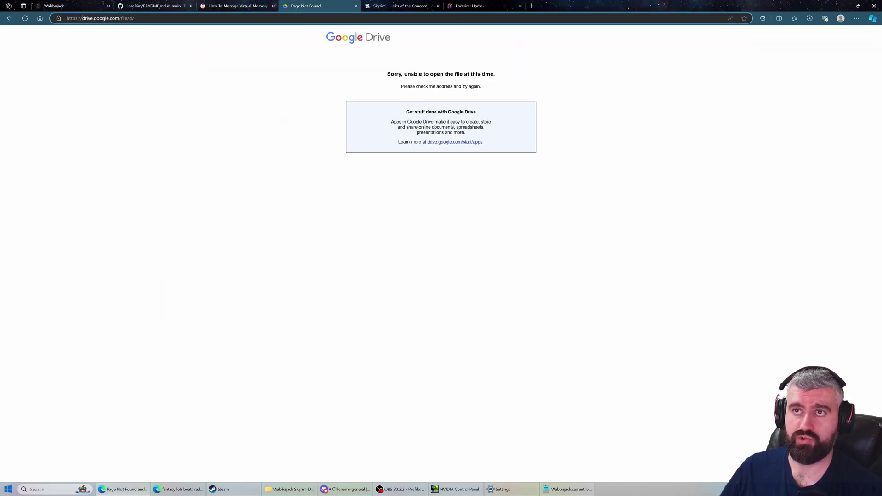
pyautogui.doubleClick(101, 18)
pyautogui.moveTo(119, 18); pyautogui.dragTo(134, 18)
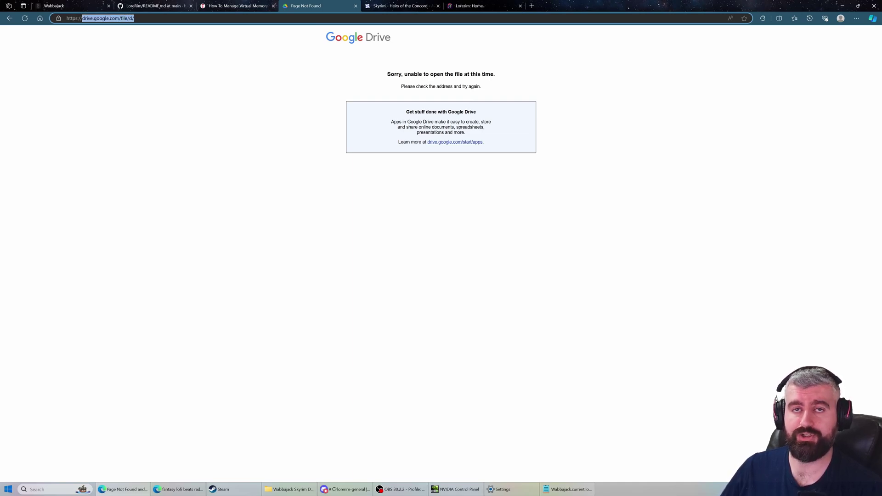
pyautogui.click(134, 18)
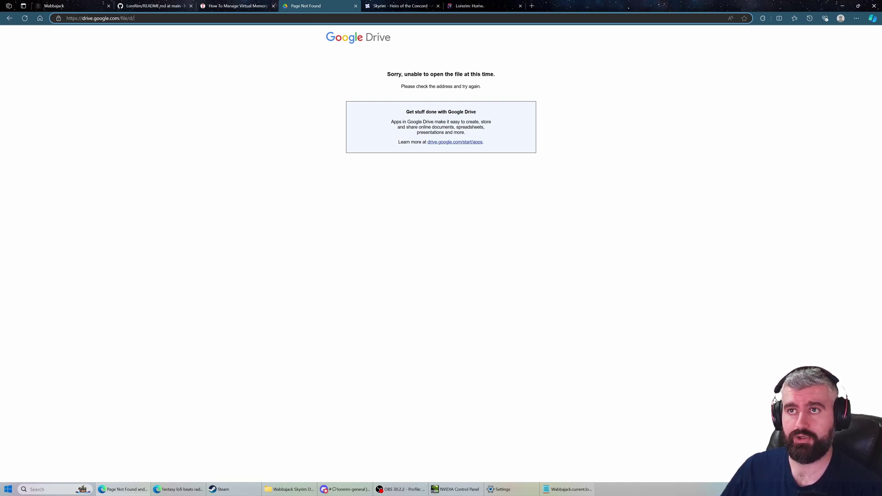
# Try adding the placeholder file ID fgdgdg to the Google Drive address, then remove it and reload the original address.
pyautogui.write('1w7gbqbg')
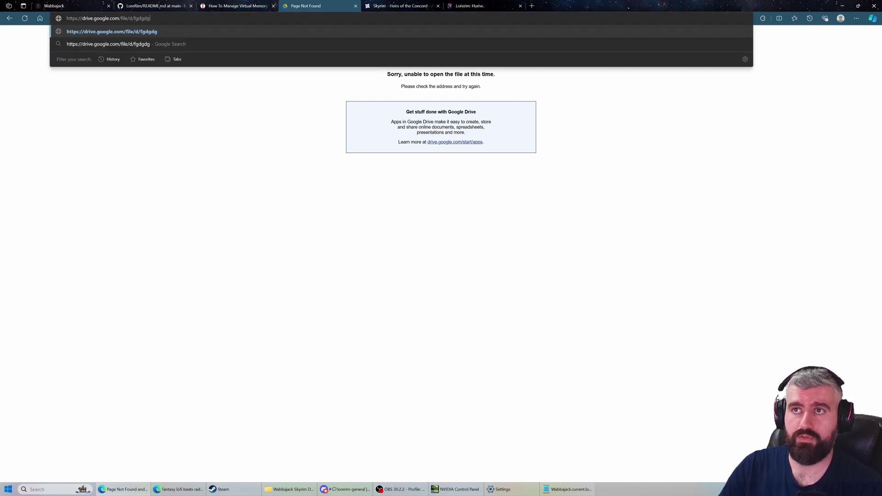
pyautogui.press('BackSpace')
pyautogui.press('BackSpace')
pyautogui.press('BackSpace')
pyautogui.press('BackSpace')
pyautogui.press('BackSpace')
pyautogui.press('BackSpace')
pyautogui.press('BackSpace')
pyautogui.press('BackSpace')
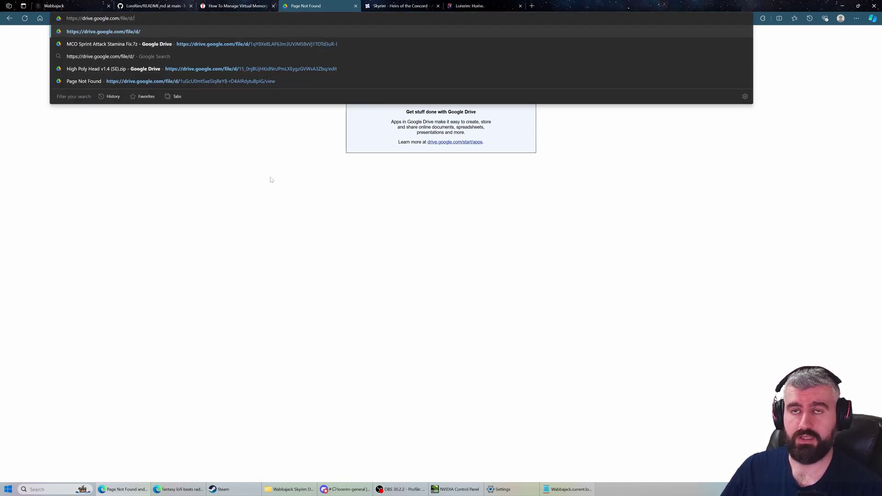
pyautogui.press('Return')
# Switch to Steam and open The Elder Scrolls V: Skyrim Special Edition page in the library.
pyautogui.click(236, 5)
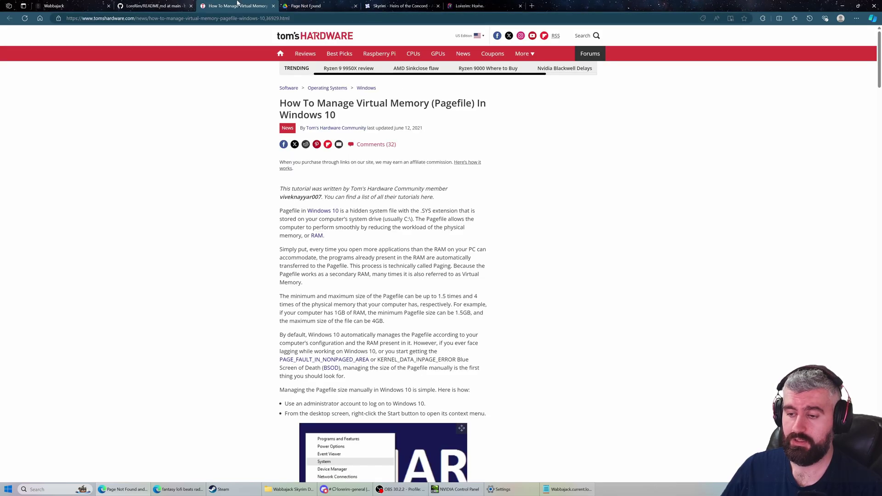
pyautogui.click(223, 489)
pyautogui.click(230, 57)
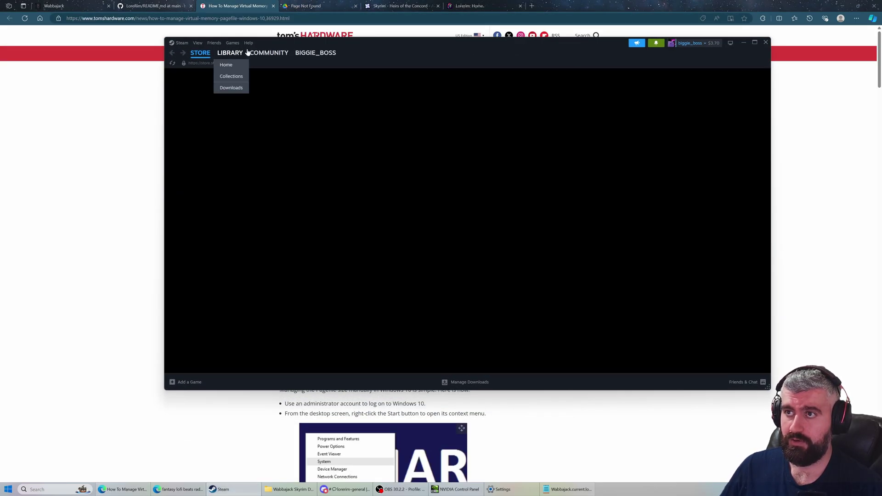
pyautogui.moveTo(367, 42); pyautogui.dragTo(325, 83)
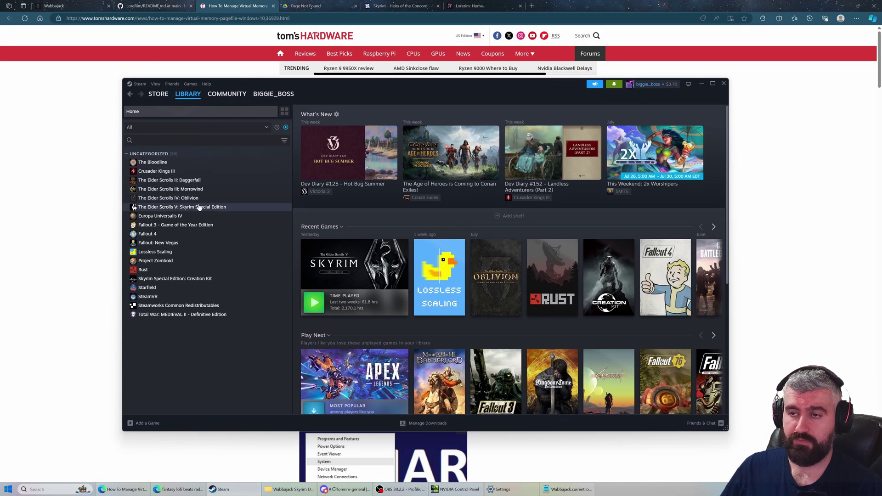
pyautogui.click(196, 207)
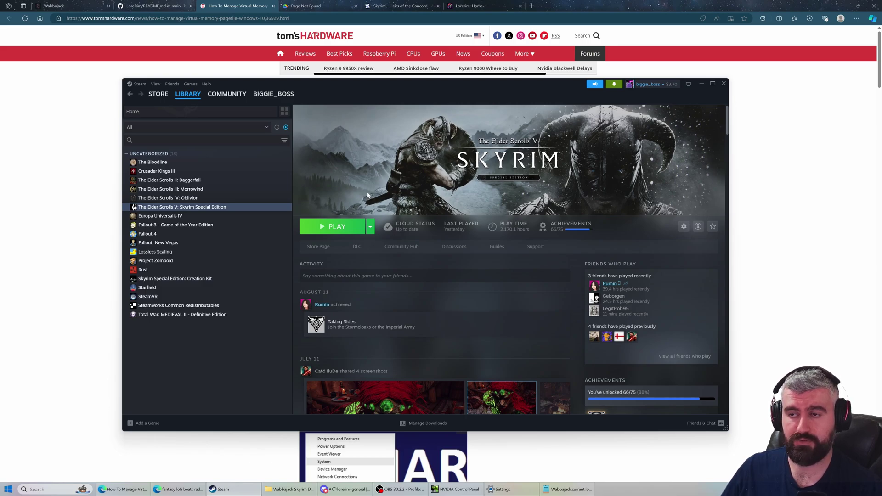
# In File Explorer, open the Local Disk (C:) Steam > steamapps > common folder and place its window beside the Steam library.
pyautogui.click(289, 489)
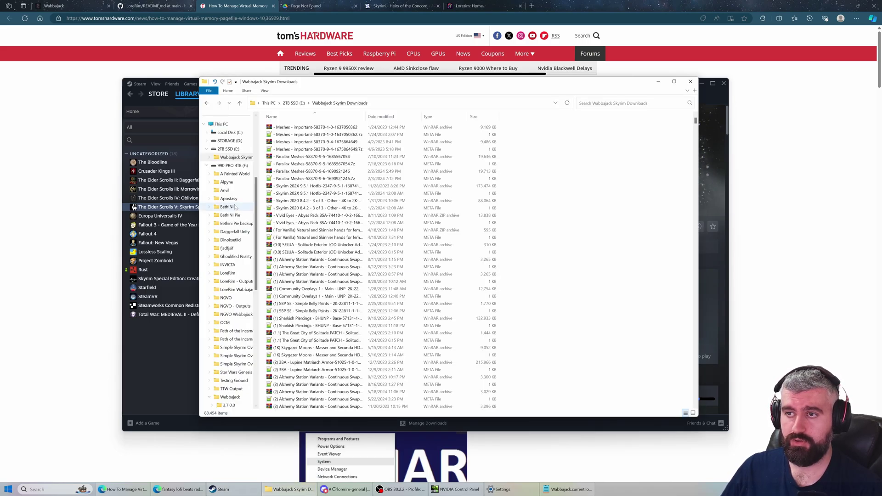
pyautogui.click(222, 142)
pyautogui.moveTo(362, 86); pyautogui.dragTo(460, 126)
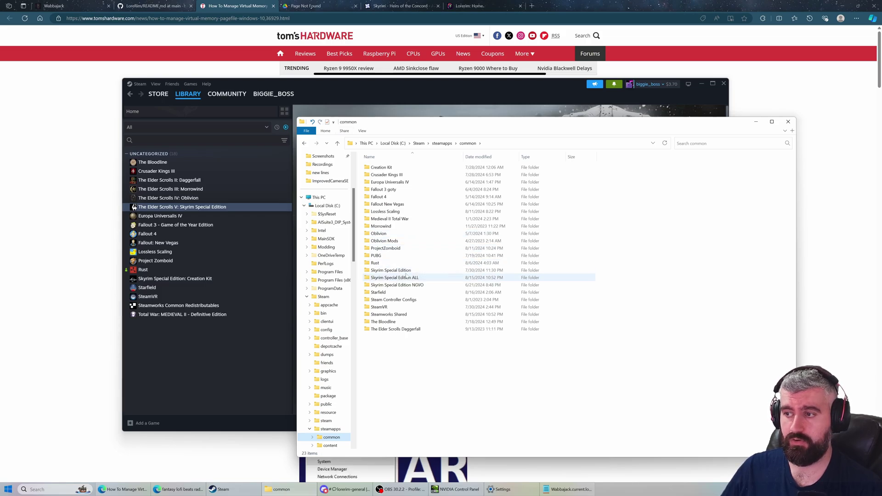
# Check the Installed Files options in the Steam properties of Skyrim Special Edition, including file verification, and close the properties.
pyautogui.rightClick(200, 210)
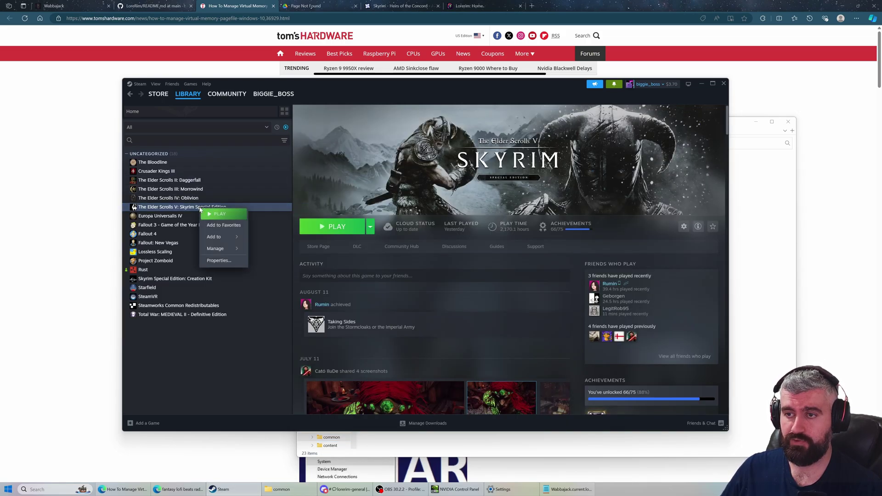
pyautogui.click(220, 261)
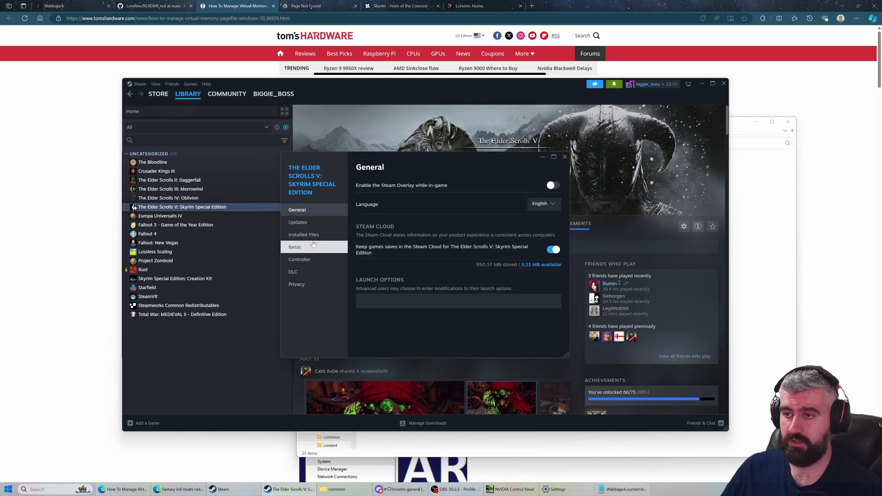
pyautogui.click(311, 233)
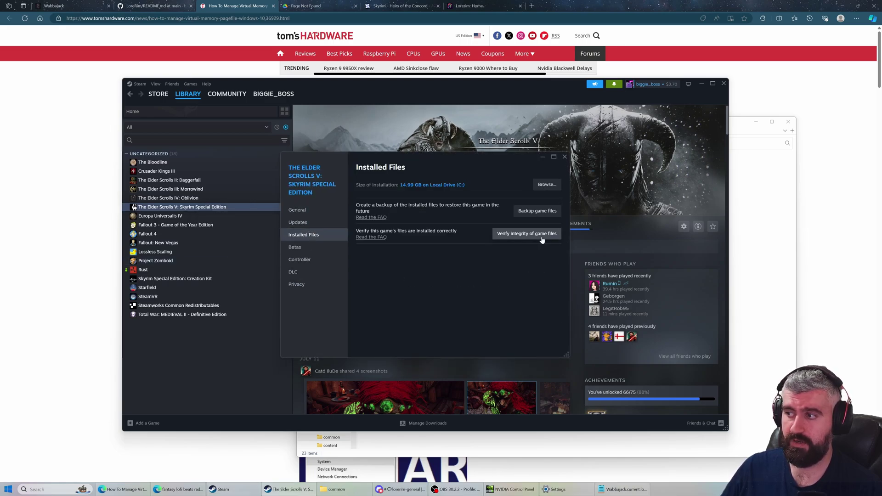
pyautogui.click(565, 157)
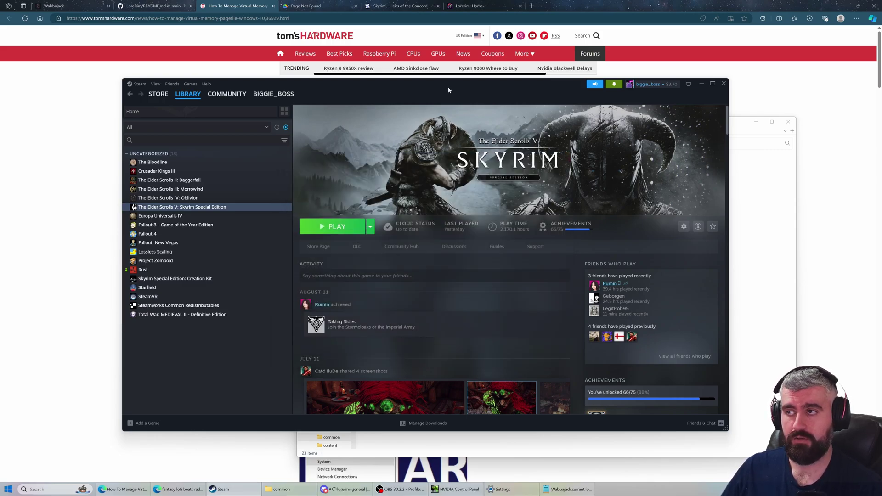
pyautogui.moveTo(444, 86); pyautogui.dragTo(406, 89)
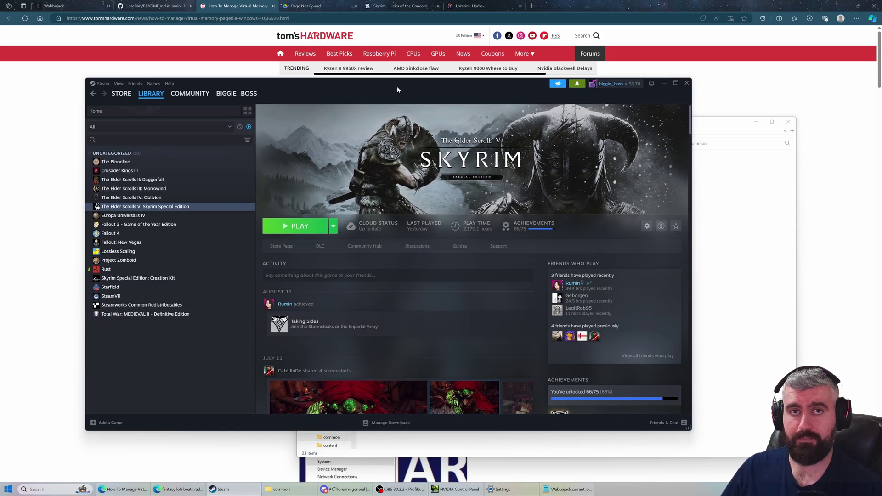
# Open the Data folder of the Skyrim Special Edition installation in File Explorer and look through its game files.
pyautogui.click(744, 217)
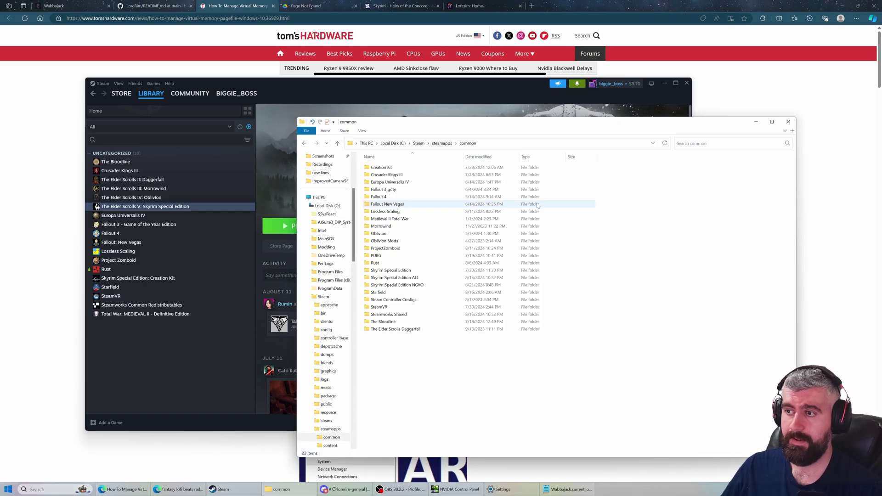
pyautogui.doubleClick(419, 275)
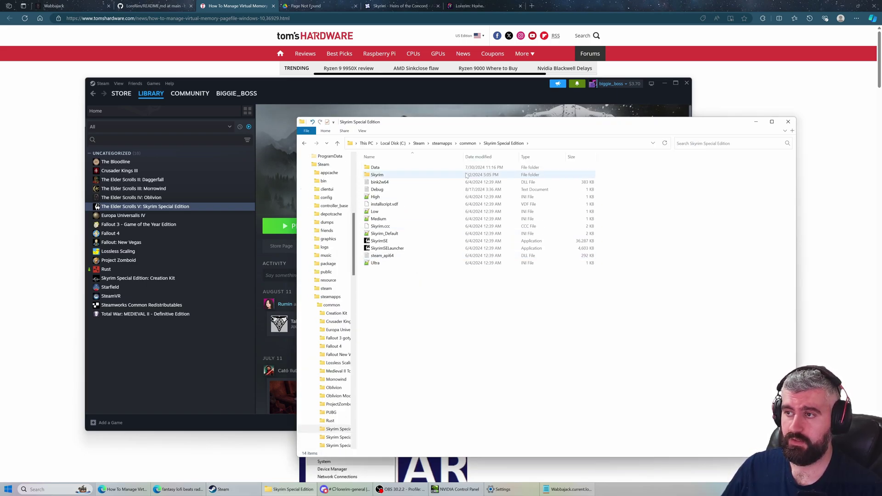
pyautogui.doubleClick(465, 169)
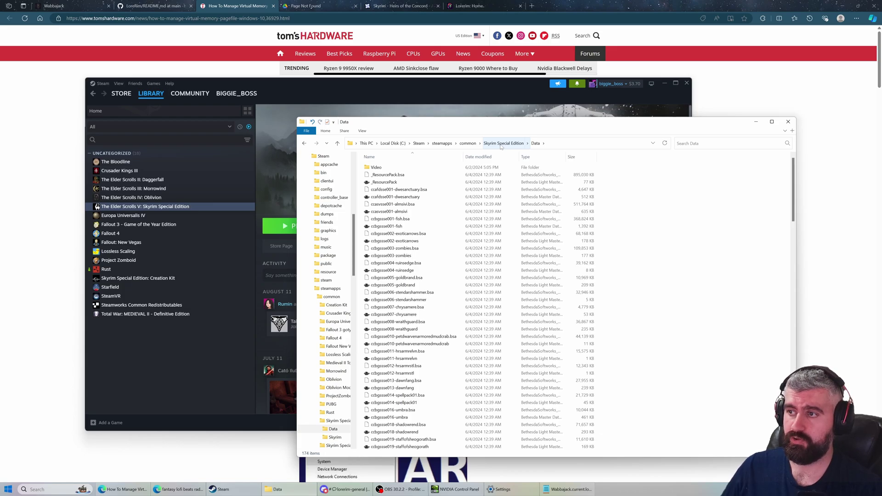
pyautogui.click(441, 190)
pyautogui.scroll(-20, 412, 387)
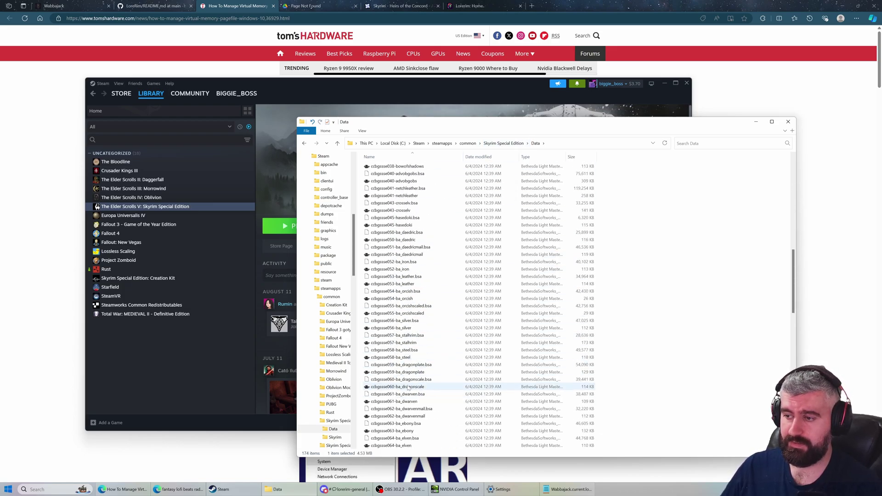
pyautogui.scroll(-20, 412, 387)
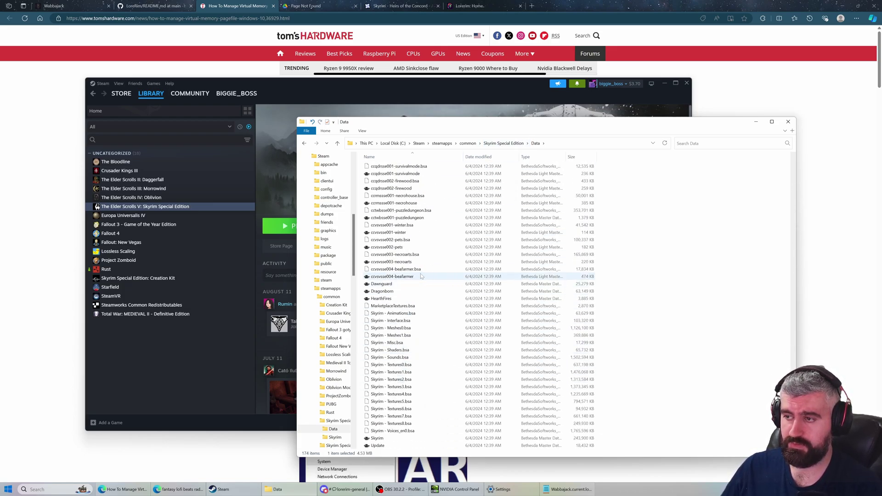
# Select the Creation Club files through ccvsvsse004-beafarmer in Skyrim's Data folder, look them over and clear the selection.
pyautogui.keyDown('shift'); pyautogui.click(420, 275); pyautogui.keyUp('shift')
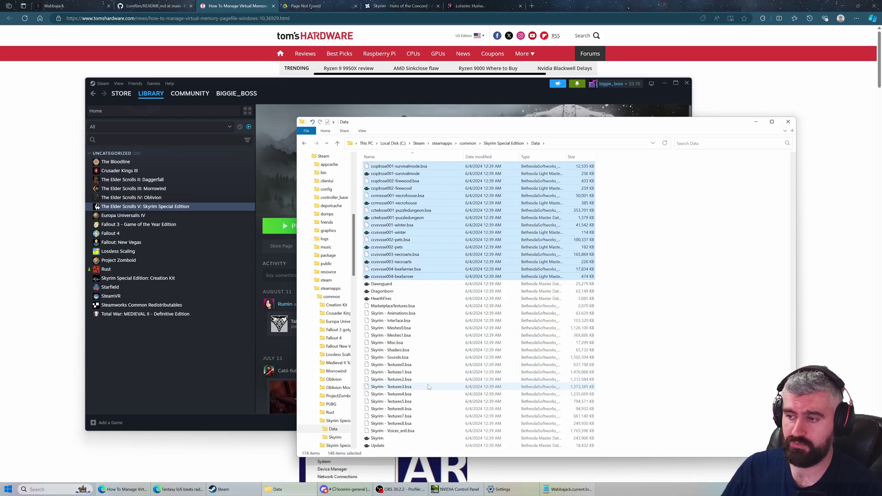
pyautogui.scroll(20, 425, 384)
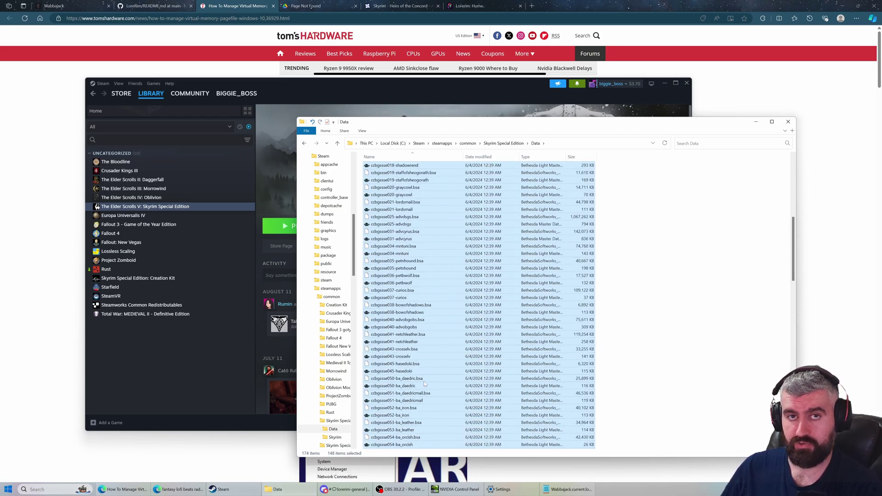
pyautogui.click(283, 229)
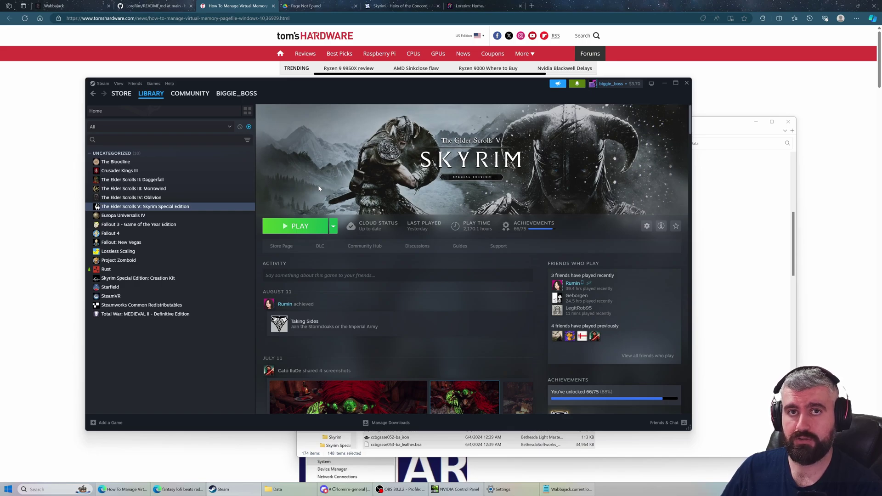
pyautogui.click(757, 218)
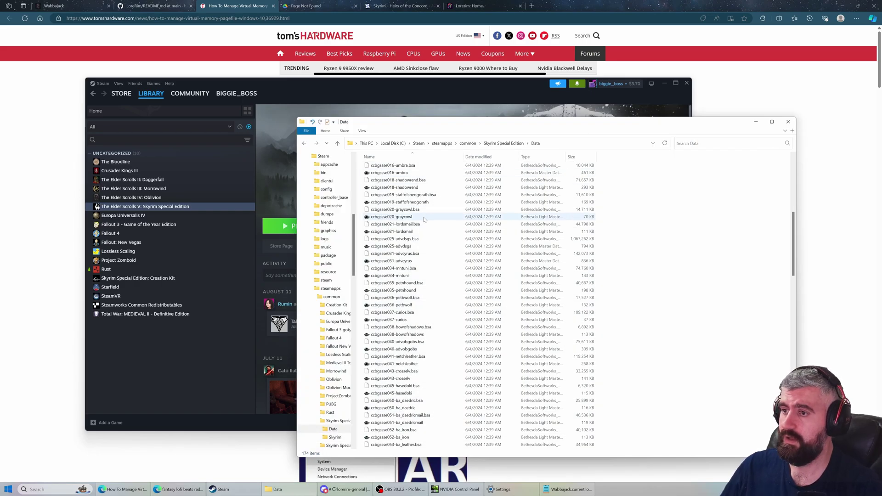
# Go to the LoreRim folder on the 990 PRO 4TB (F:) drive and start ModOrganizer.
pyautogui.click(324, 322)
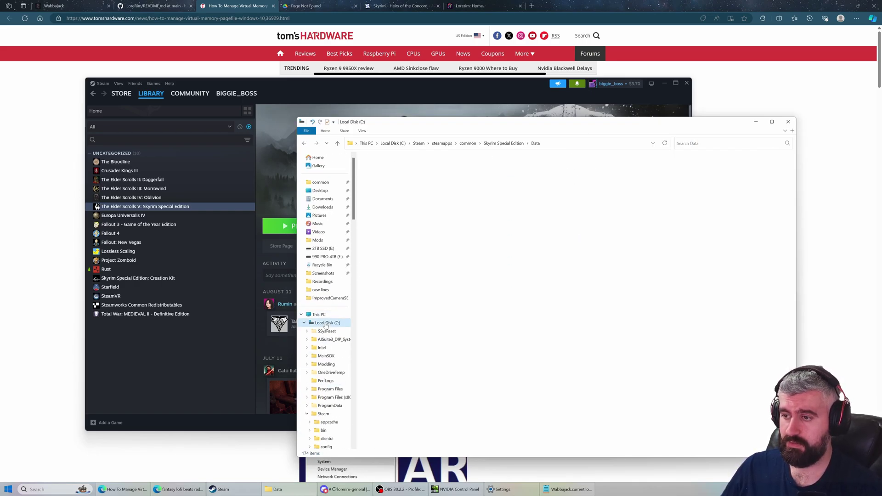
pyautogui.scroll(5, 322, 321)
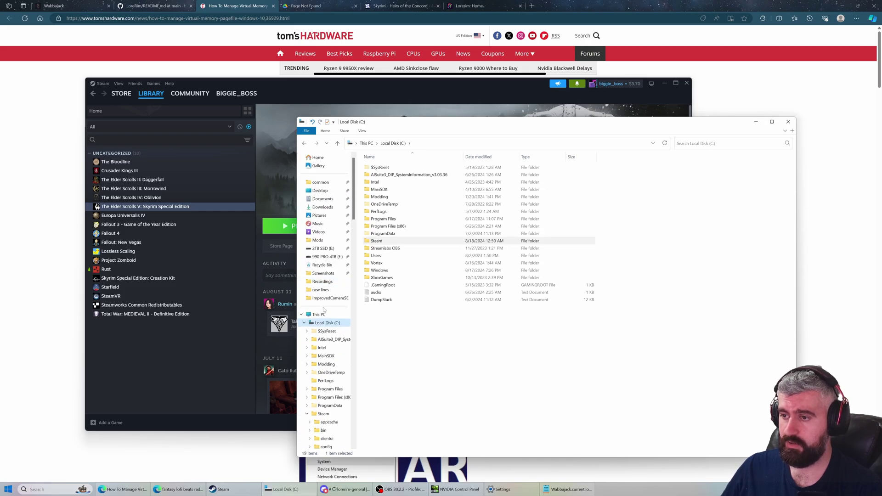
pyautogui.click(319, 314)
pyautogui.click(655, 178)
pyautogui.doubleClick(654, 179)
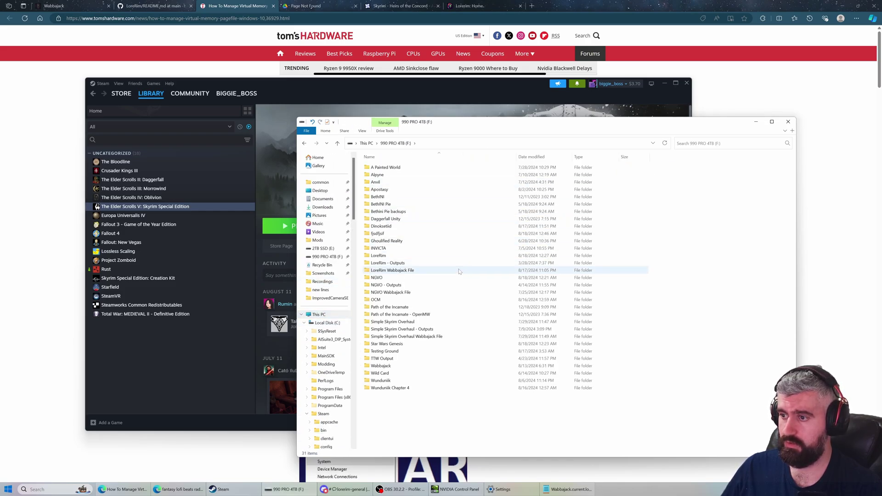
pyautogui.doubleClick(421, 257)
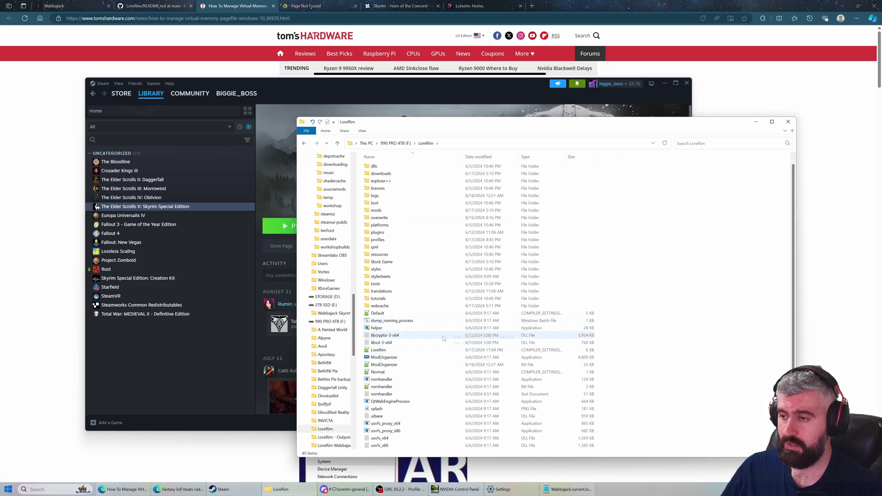
pyautogui.click(416, 358)
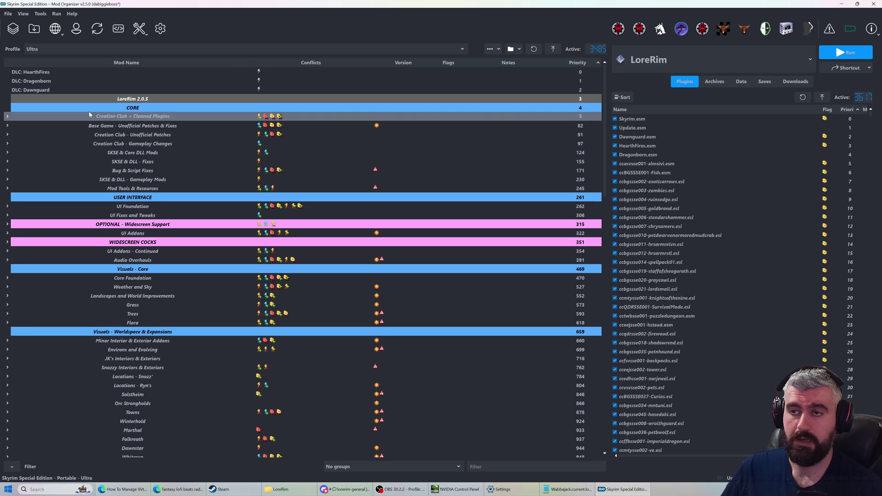
# Examine where the LoreRim folder sits on the F: drive in File Explorer and return to Mod Organizer.
pyautogui.click(280, 489)
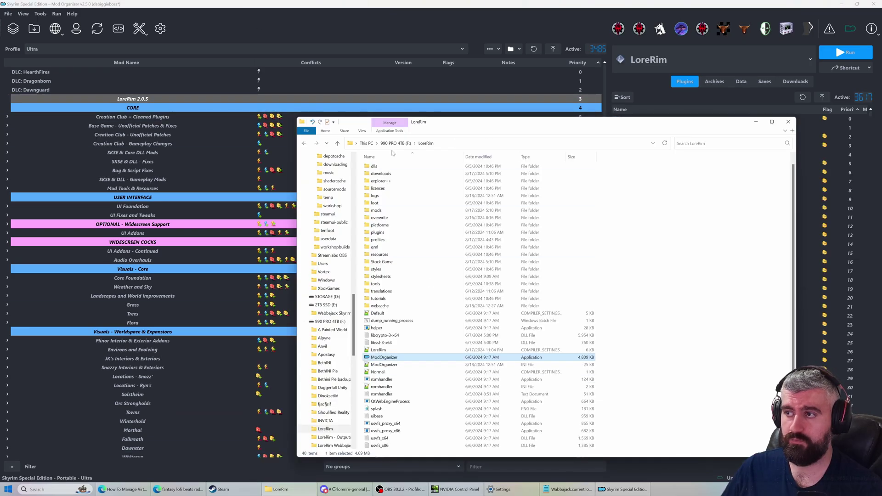
pyautogui.click(394, 143)
pyautogui.doubleClick(379, 256)
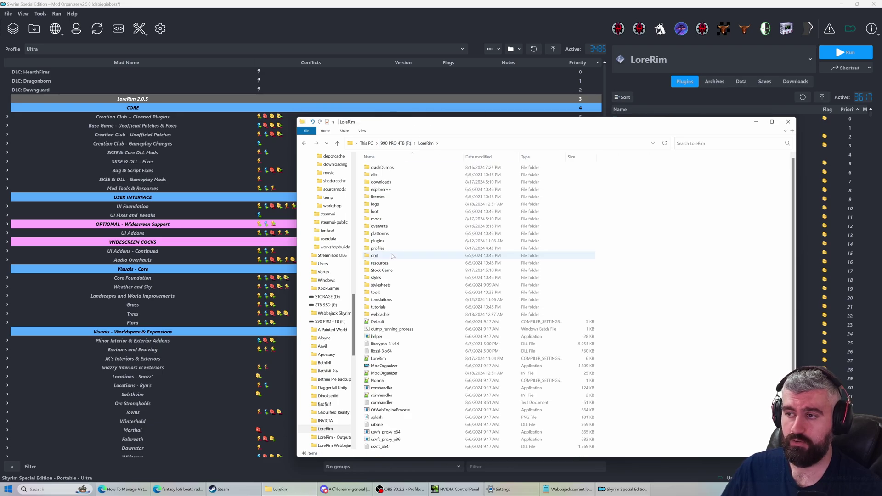
pyautogui.hotkey('alt', 'Left')
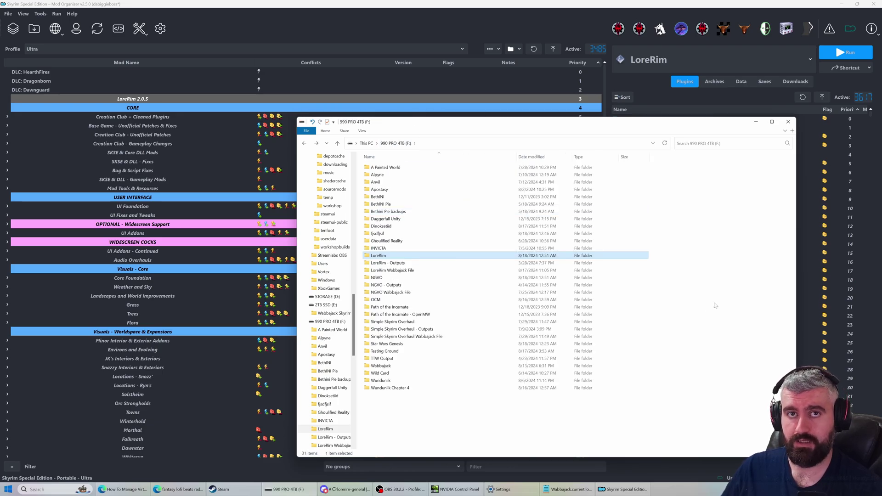
pyautogui.click(389, 38)
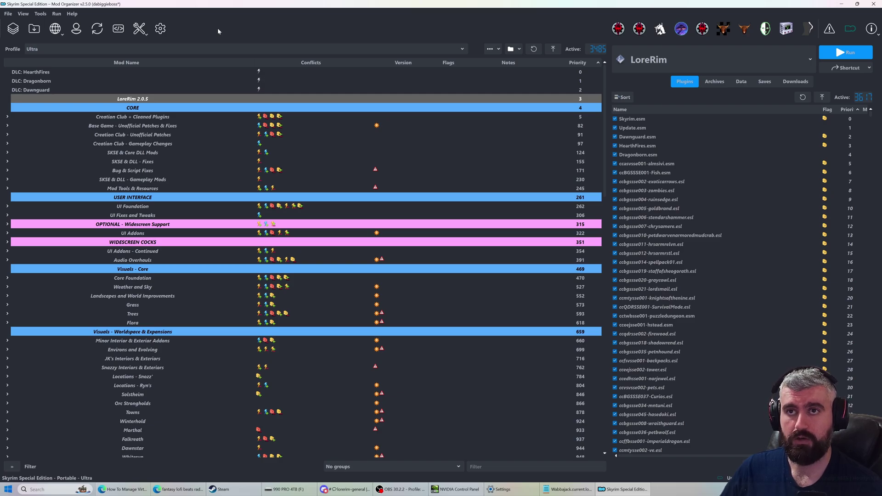
# Look through the LoreRim mod list and check the Nexus connection in the Mod Organizer settings, closing them with OK.
pyautogui.scroll(-20, 232, 93)
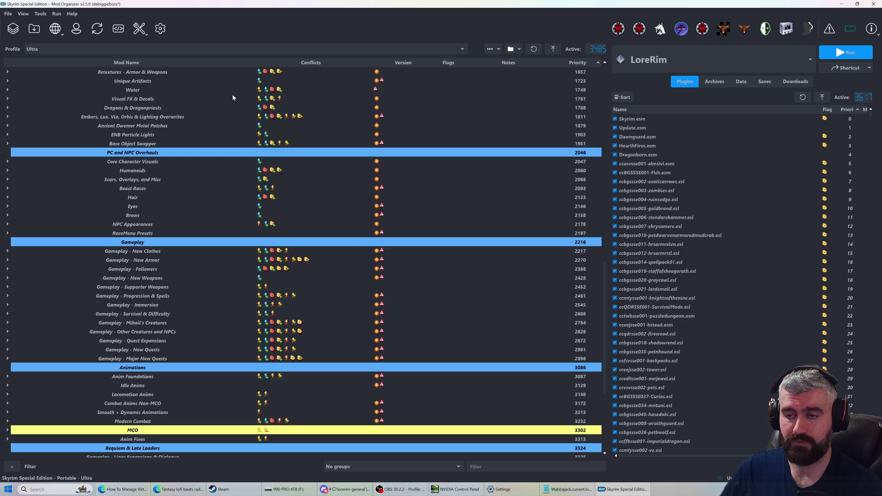
pyautogui.scroll(-6, 233, 94)
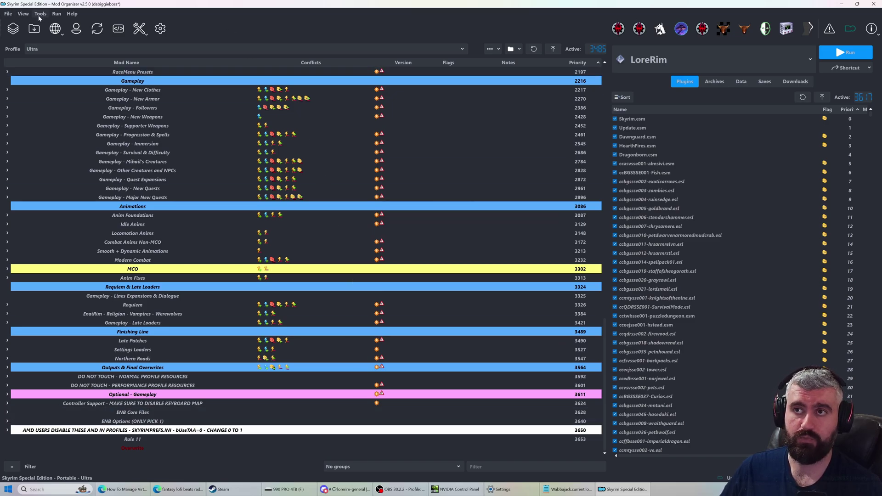
pyautogui.click(169, 26)
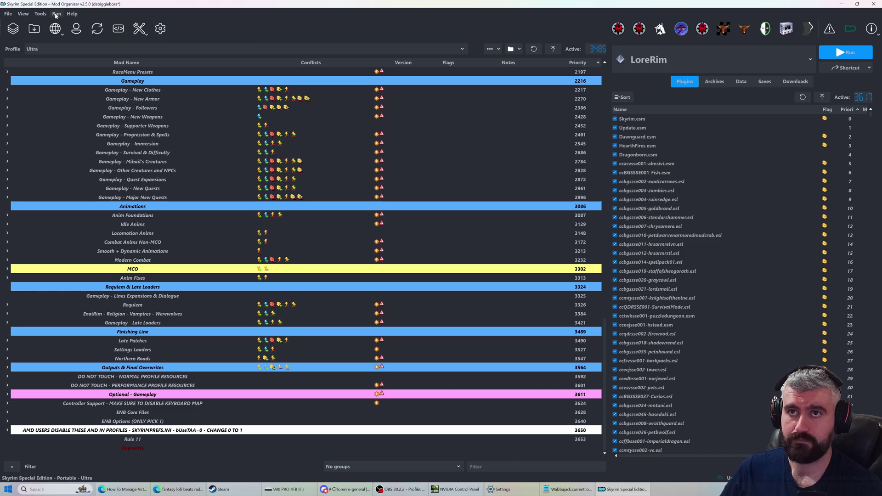
pyautogui.click(40, 13)
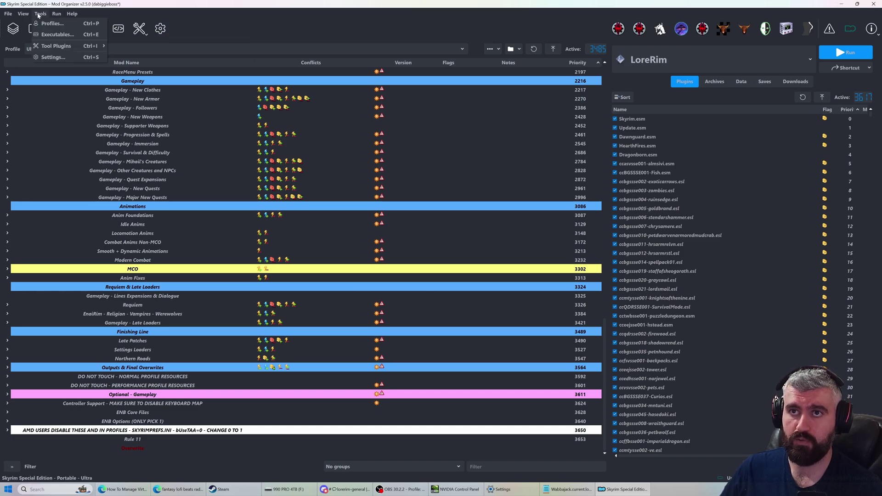
pyautogui.click(61, 56)
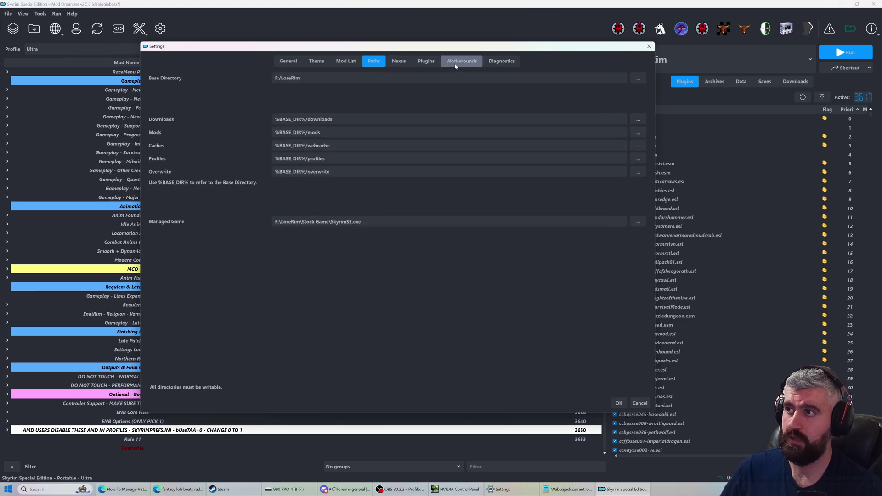
pyautogui.click(406, 62)
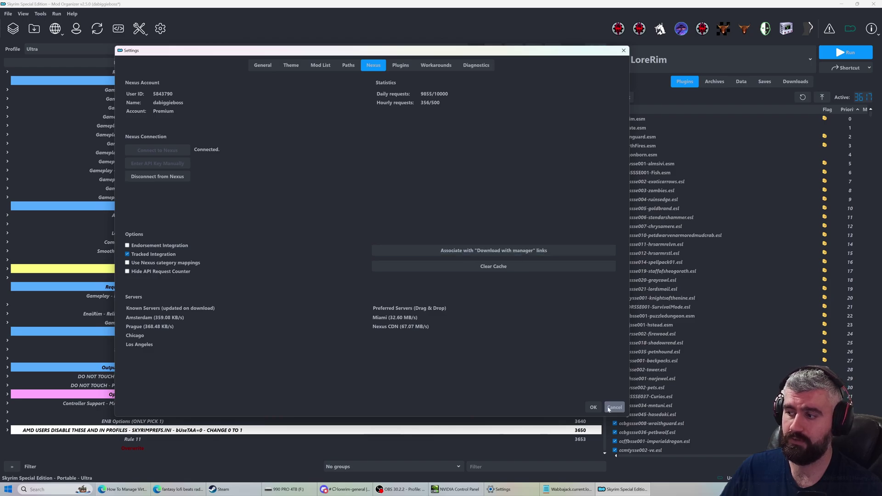
pyautogui.click(593, 408)
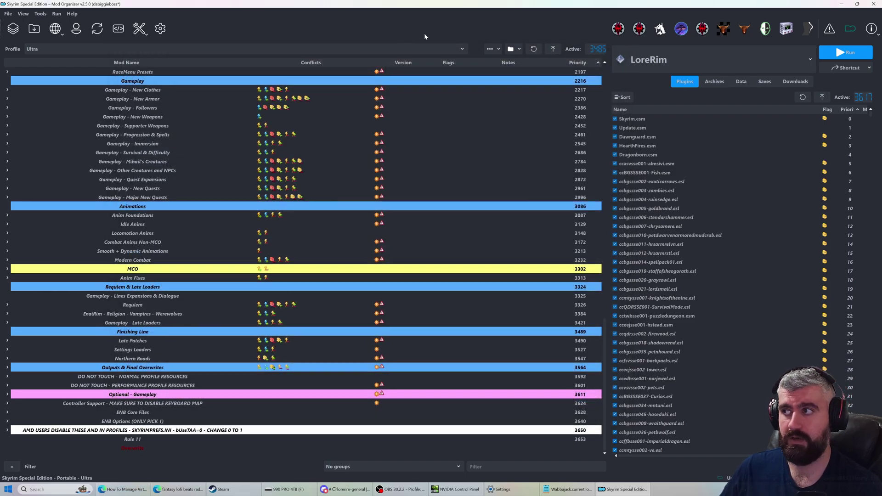
# Display Mod Organizer's downloads, switch to Nexus Mods in the browser and open the Sahrotaar mod page.
pyautogui.click(795, 81)
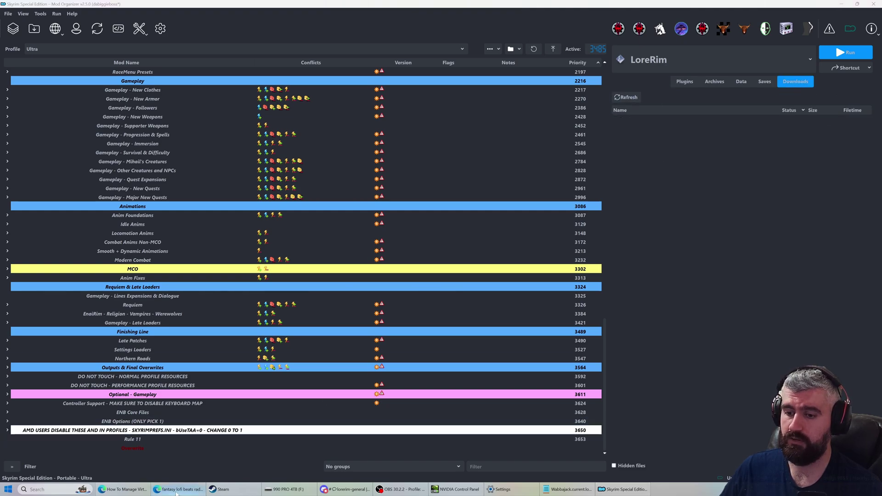
pyautogui.click(122, 489)
pyautogui.click(399, 6)
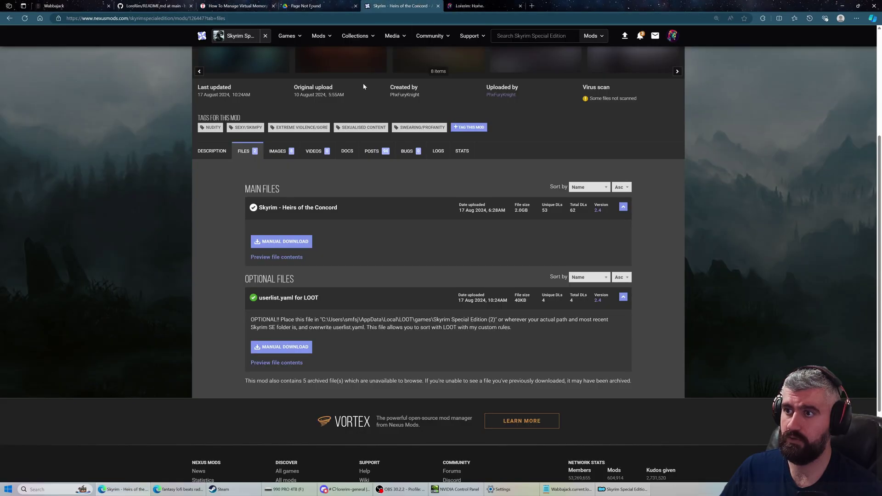
pyautogui.scroll(3, 349, 108)
pyautogui.click(318, 35)
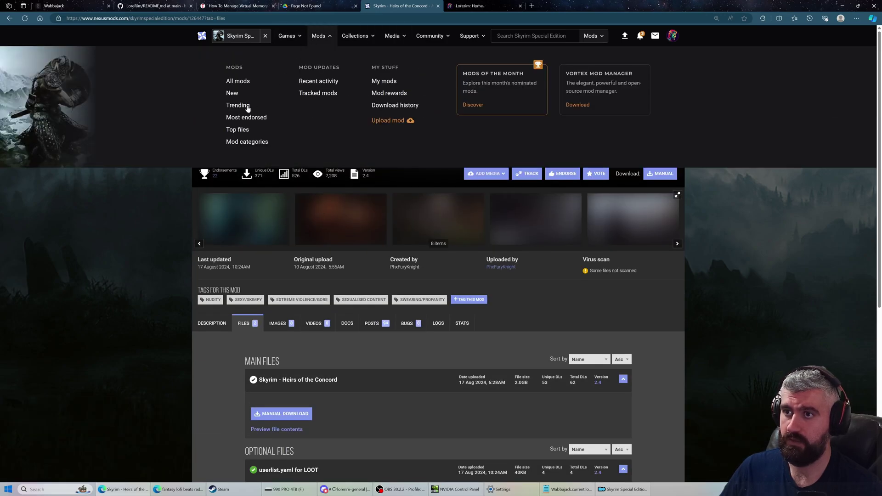
pyautogui.click(229, 97)
pyautogui.scroll(-2, 230, 275)
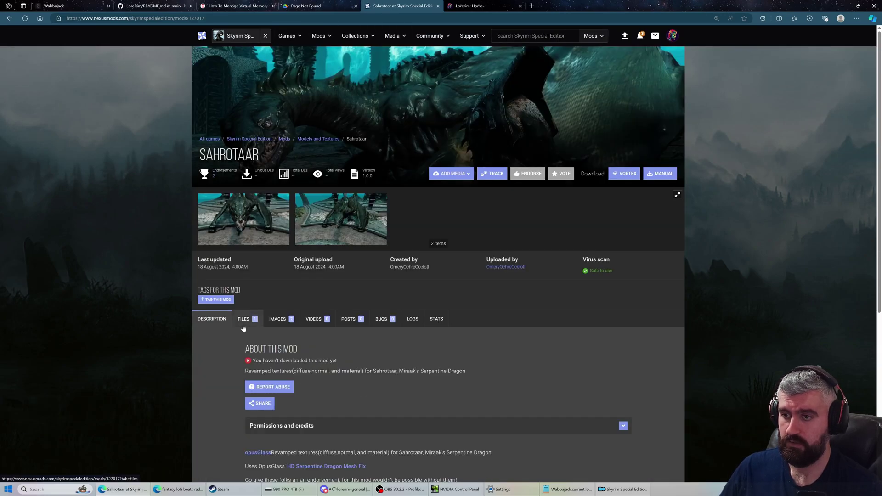
# Download the Sahrotaar main file from Nexus Mods through the mod manager and switch back to Mod Organizer.
pyautogui.click(244, 315)
pyautogui.scroll(-3, 226, 237)
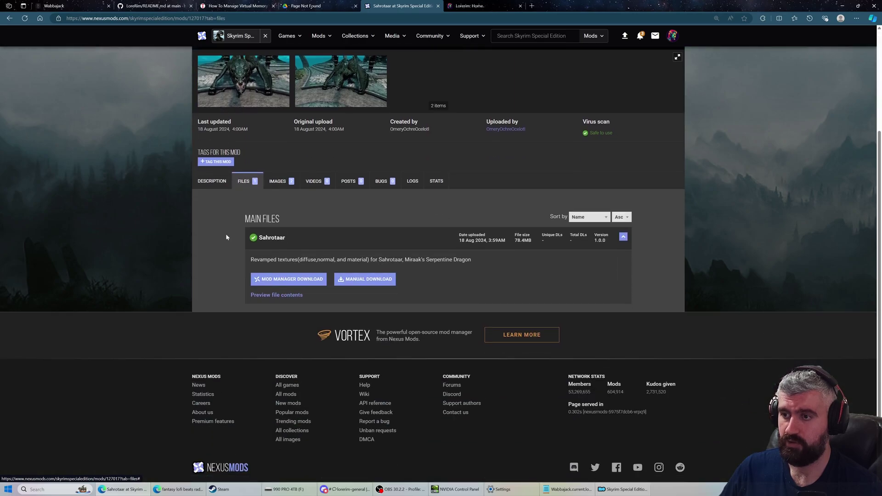
pyautogui.click(285, 279)
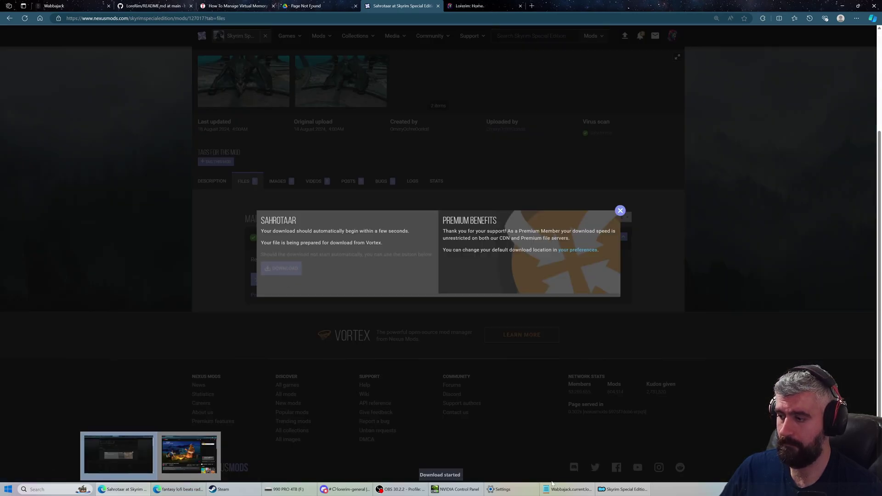
pyautogui.click(622, 490)
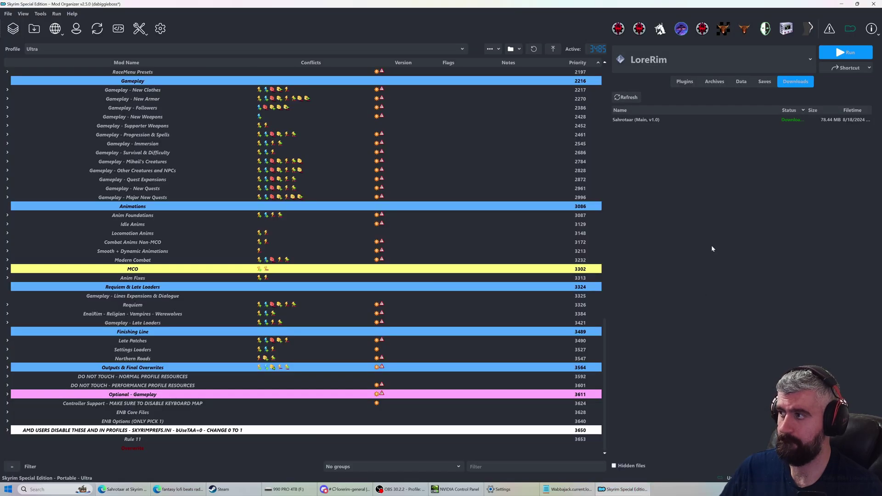
# Try to install the Improved Camera SE archive from the Downloads folder.
pyautogui.click(34, 29)
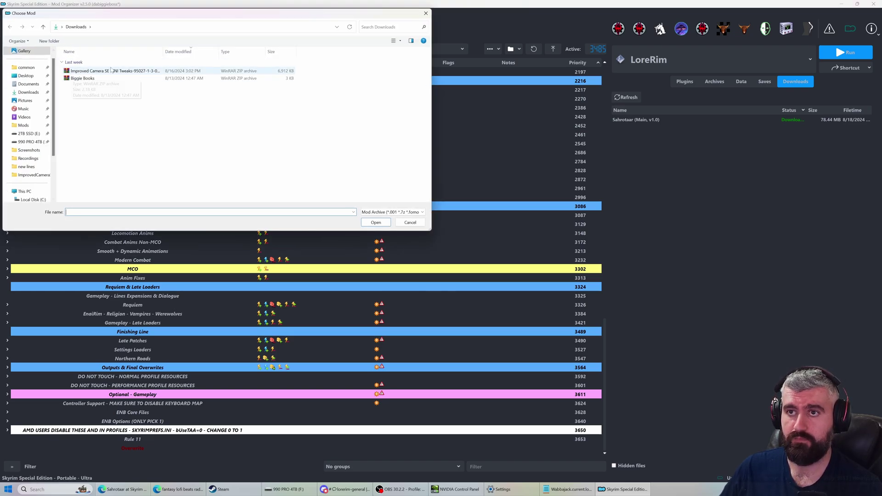
pyautogui.click(109, 71)
pyautogui.click(376, 222)
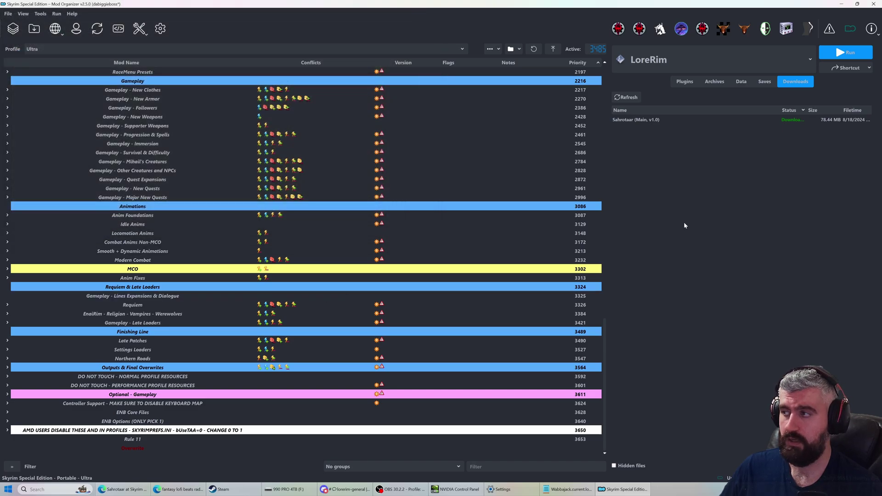
# Look through the mod list's groups, filter it by "dragon" and expand the Dragons & Dragonpriests group.
pyautogui.moveTo(654, 124)
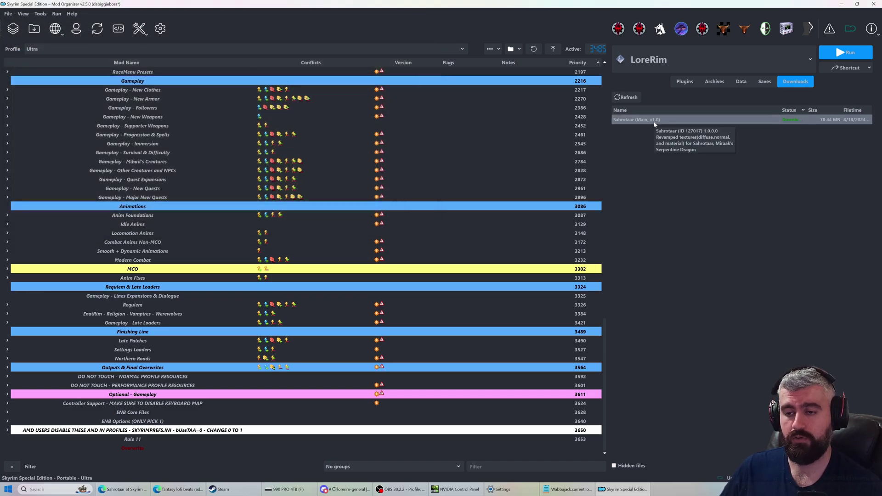
pyautogui.scroll(20, 530, 136)
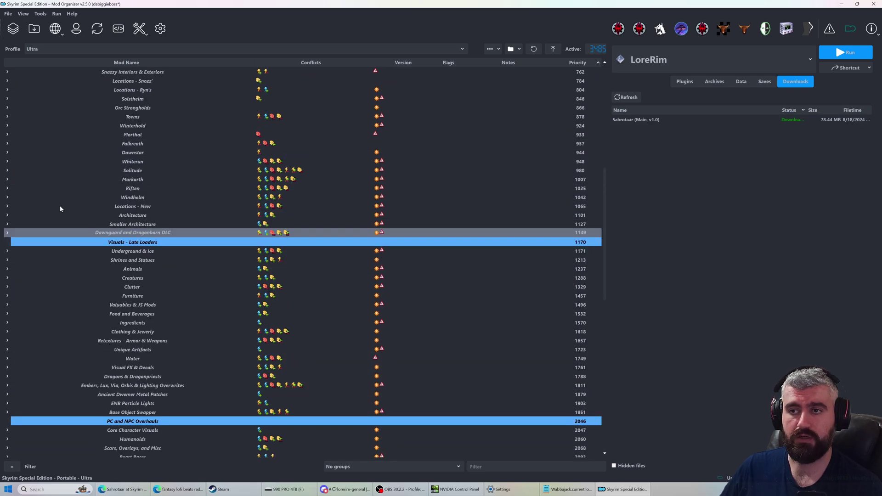
pyautogui.scroll(-5, 60, 209)
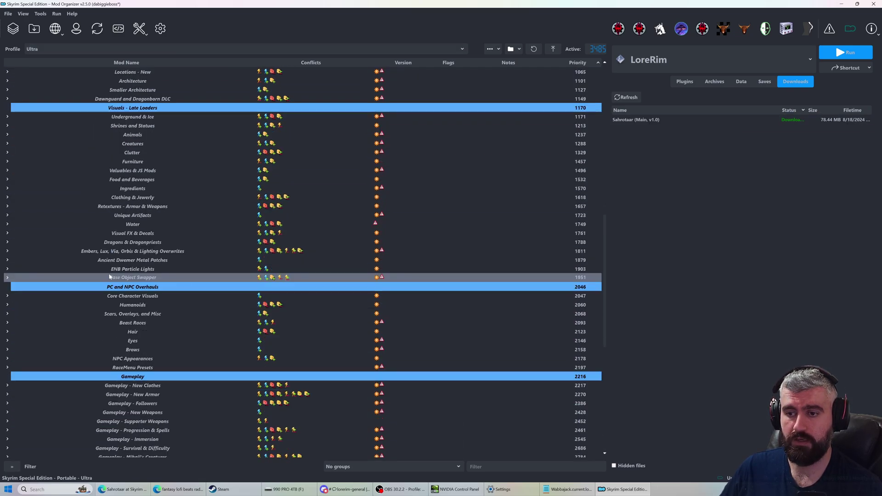
pyautogui.scroll(-3, 103, 279)
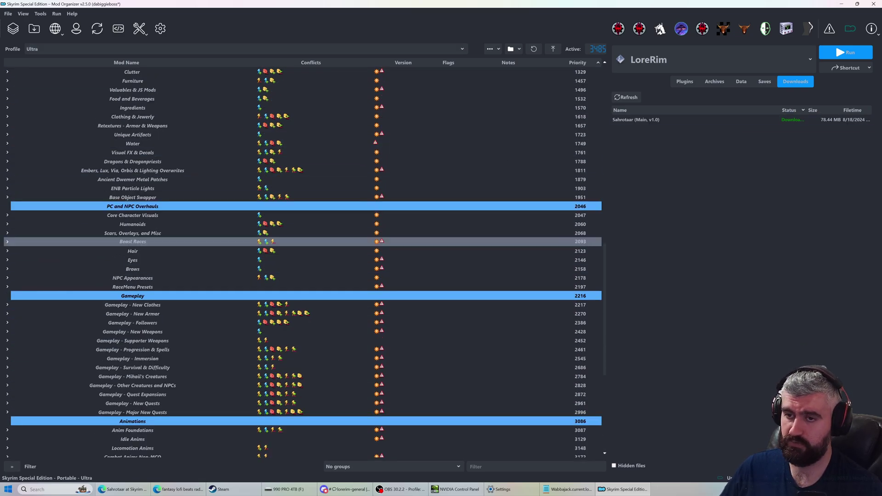
pyautogui.scroll(-5, 26, 251)
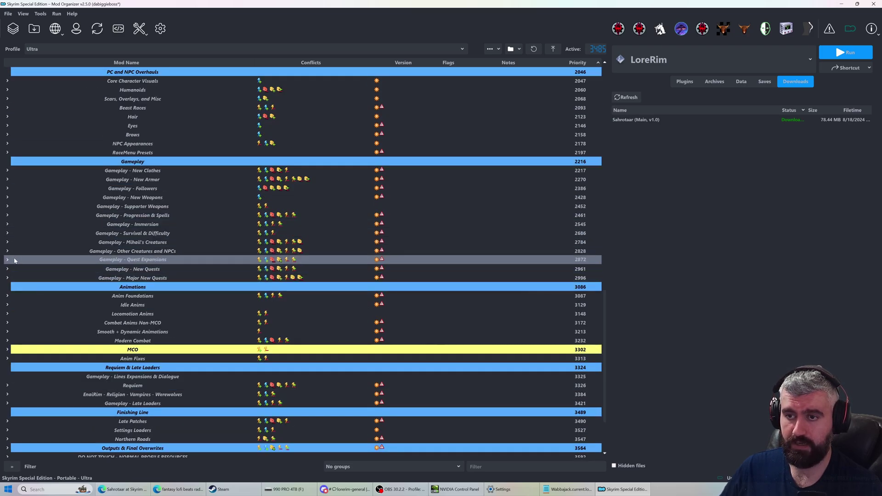
pyautogui.scroll(-2, 14, 258)
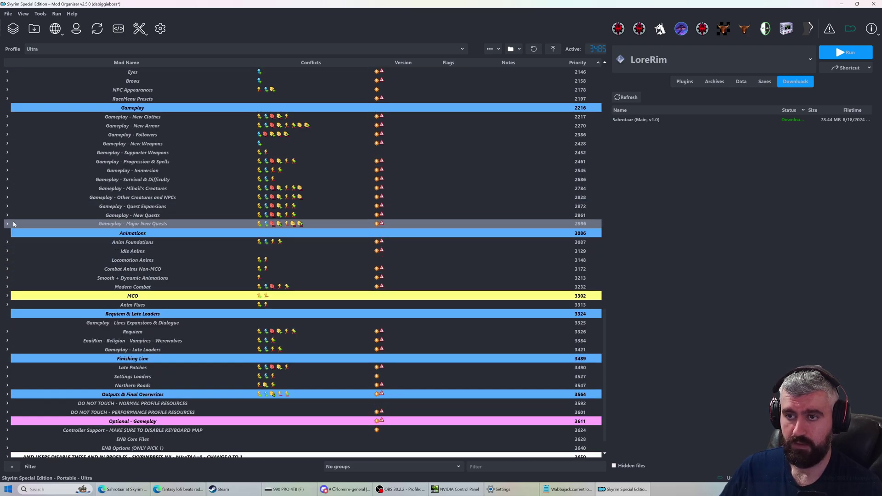
pyautogui.scroll(8, 14, 221)
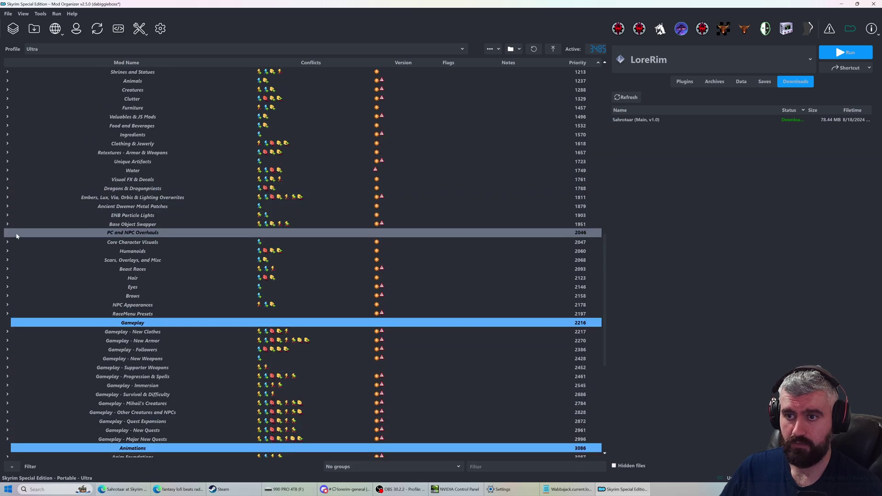
pyautogui.scroll(-4, 233, 370)
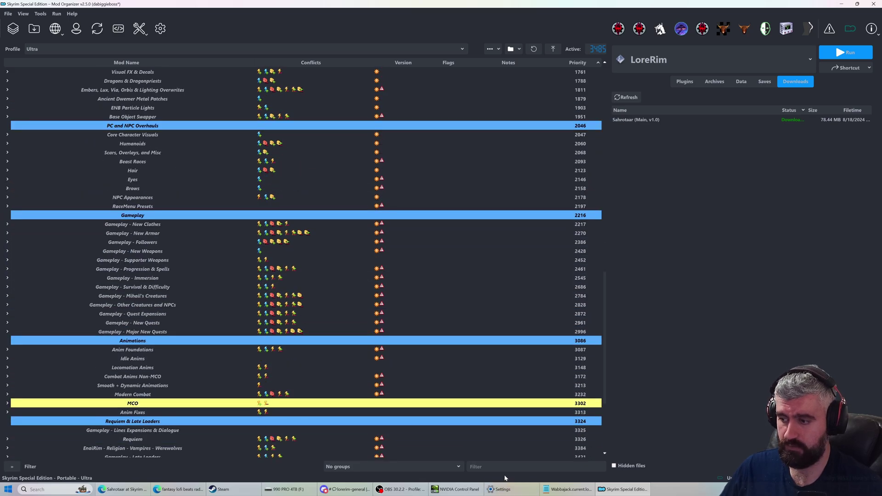
pyautogui.click(506, 466)
pyautogui.write('dragon')
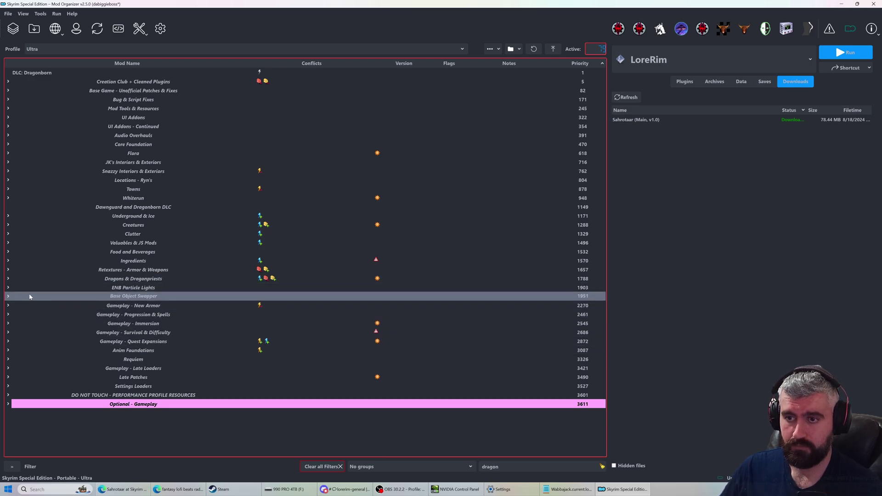
pyautogui.click(9, 279)
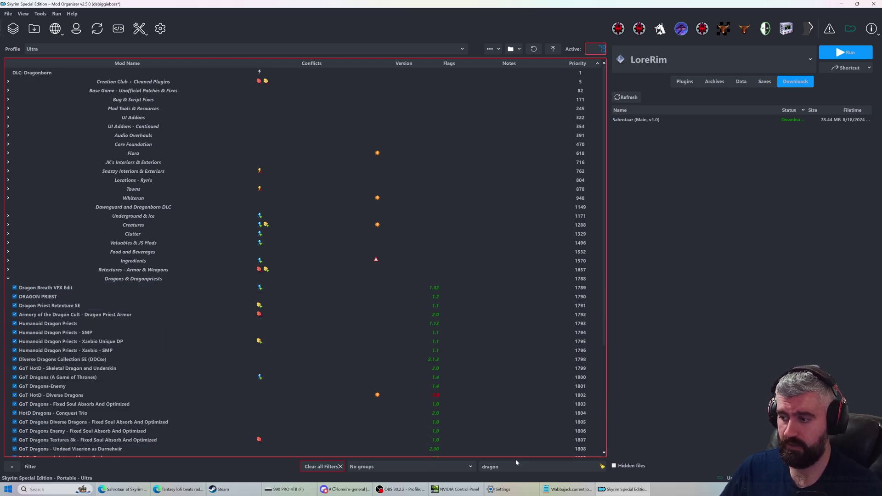
# Install the downloaded Sahrotaar mod between GoT Dragons - Fixed Soul Absorb And Optimized and HotD Dragons - Conquest Trio.
pyautogui.scroll(-2, 551, 368)
pyautogui.moveTo(662, 122); pyautogui.dragTo(323, 352)
pyautogui.click(465, 248)
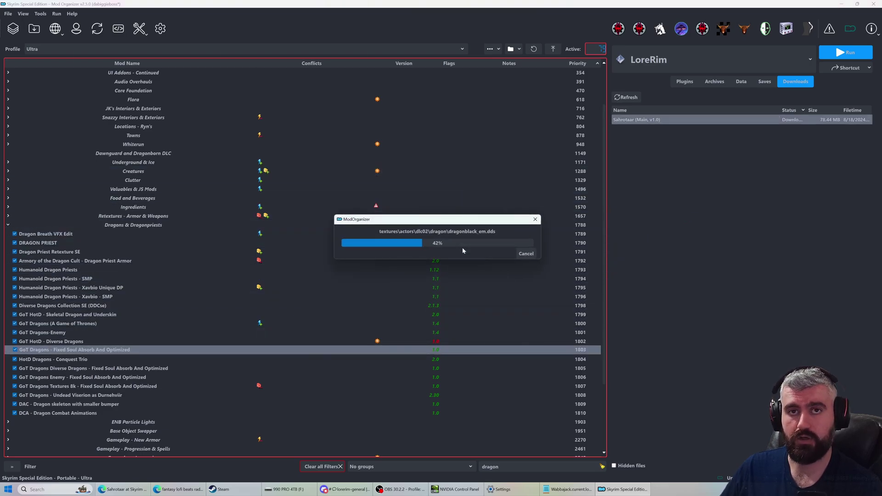
# Enable the Sahrotaar mod and review its winning and losing file conflicts.
pyautogui.scroll(7, 108, 238)
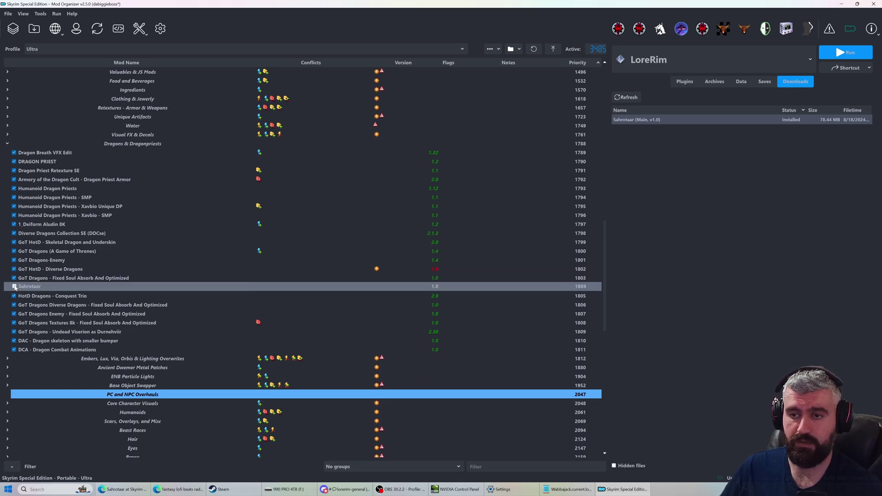
pyautogui.click(14, 286)
pyautogui.doubleClick(59, 286)
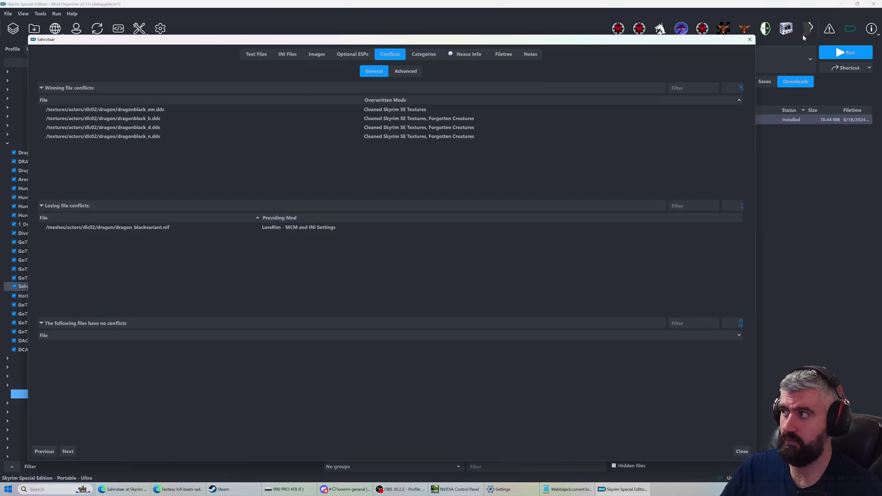
pyautogui.click(750, 40)
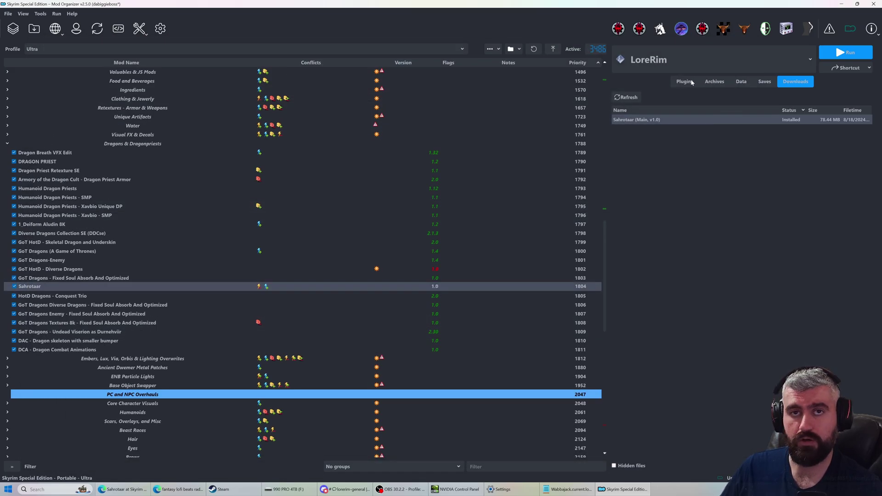
# Check the end of the plugin load order and remove the Sahrotaar mod from the mod list.
pyautogui.click(690, 81)
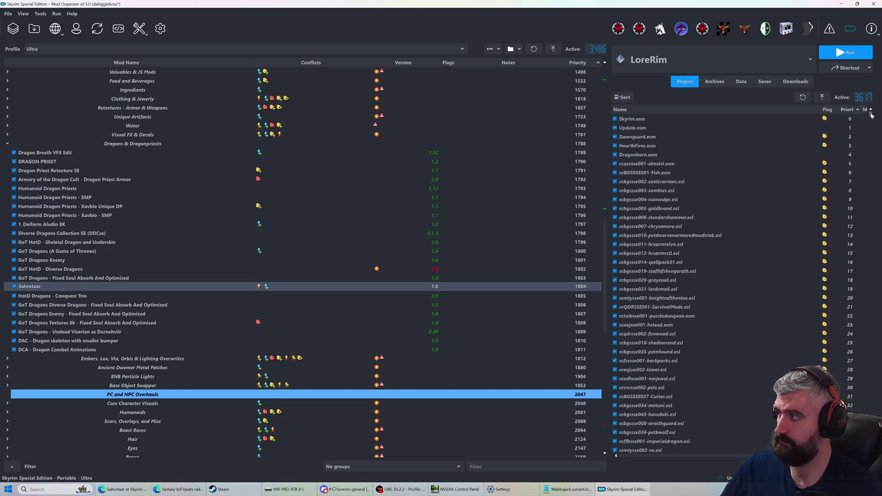
pyautogui.moveTo(872, 115); pyautogui.dragTo(872, 452)
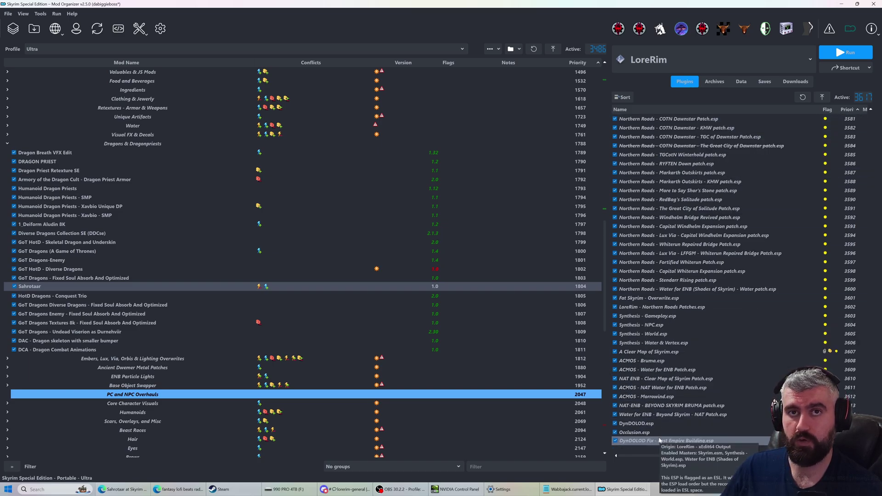
pyautogui.rightClick(117, 286)
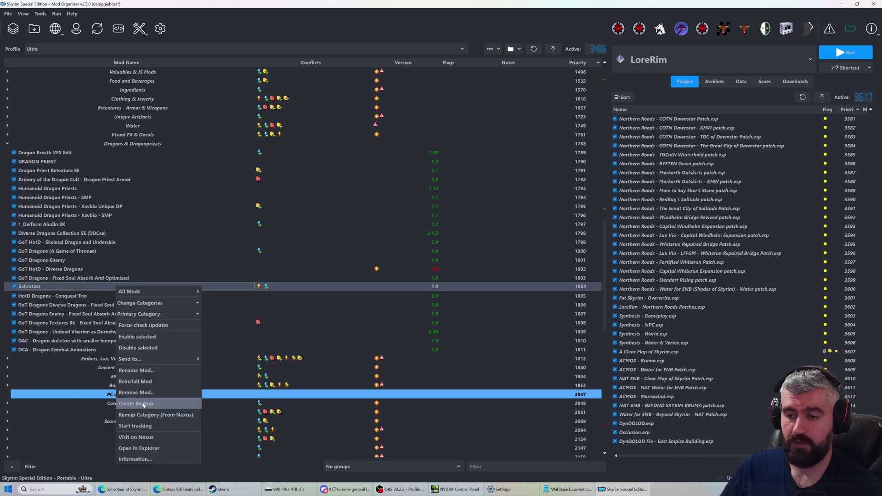
pyautogui.click(195, 392)
pyautogui.press('Escape')
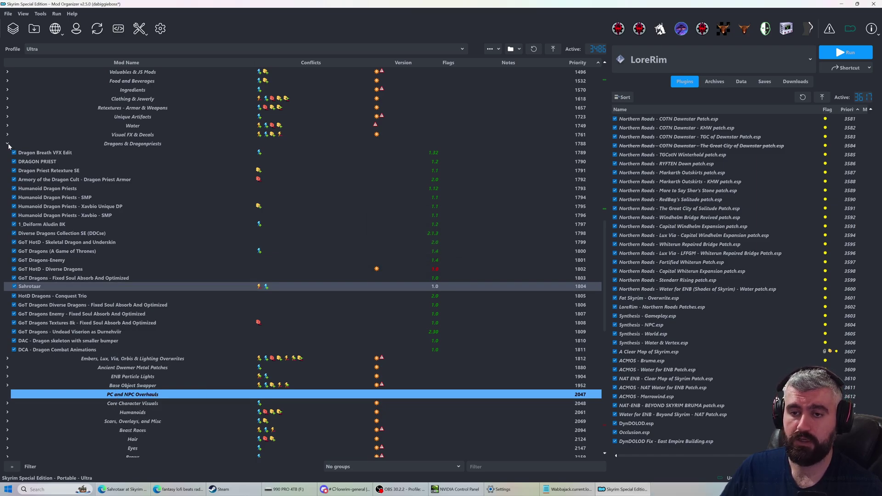
# View the available profiles, keep Ultra selected and collapse the Dragons & Dragonpriests group.
pyautogui.click(75, 49)
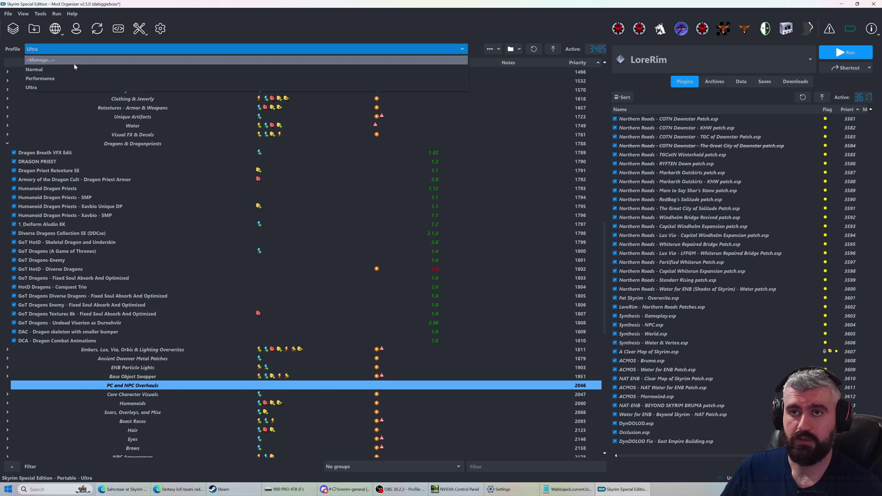
pyautogui.click(195, 89)
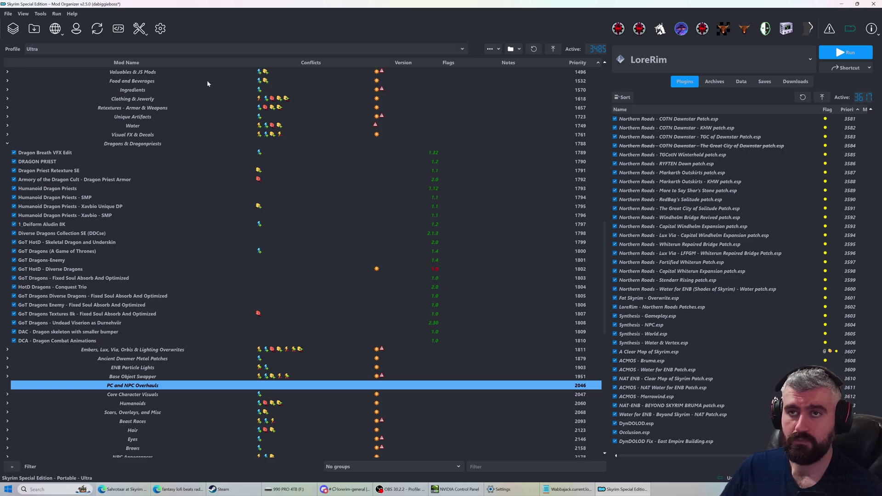
pyautogui.click(11, 143)
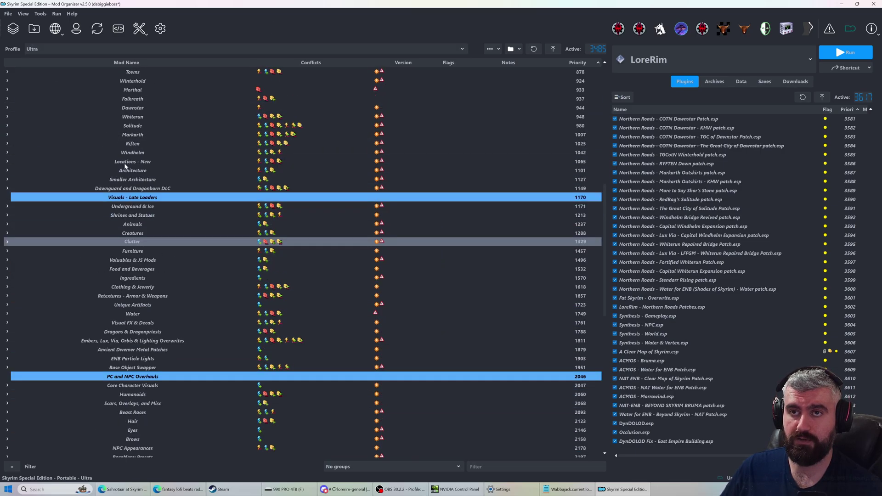
# Switch to File Explorer and open the Ultra profile's saves folder inside LoreRim's profiles folder.
pyautogui.click(286, 489)
pyautogui.doubleClick(390, 256)
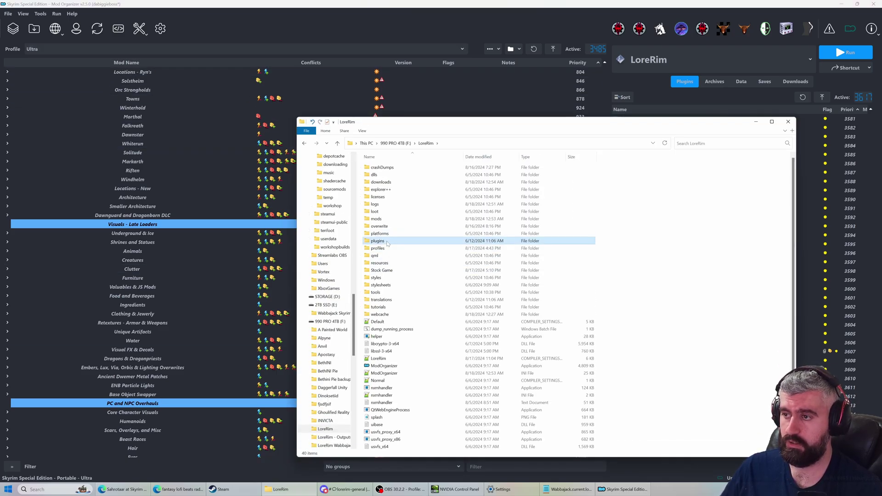
pyautogui.doubleClick(386, 241)
pyautogui.click(426, 143)
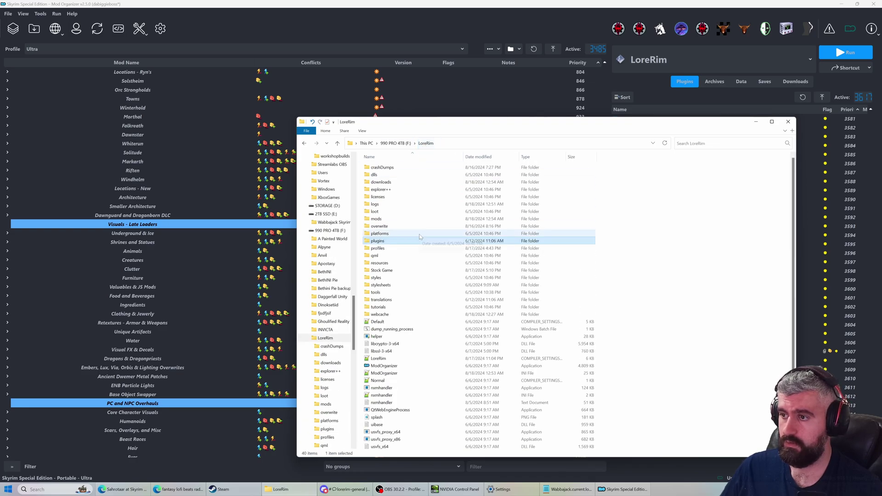
pyautogui.doubleClick(386, 248)
pyautogui.doubleClick(375, 182)
pyautogui.doubleClick(375, 182)
# Select the save files in the Ultra profile's saves folder, look through them and clear the selection.
pyautogui.moveTo(746, 178); pyautogui.dragTo(373, 487)
pyautogui.scroll(20, 488, 374)
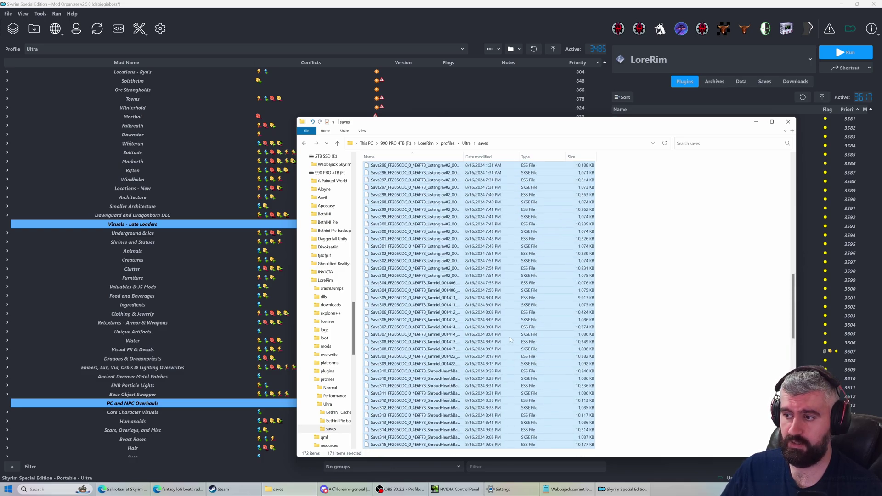
pyautogui.click(656, 251)
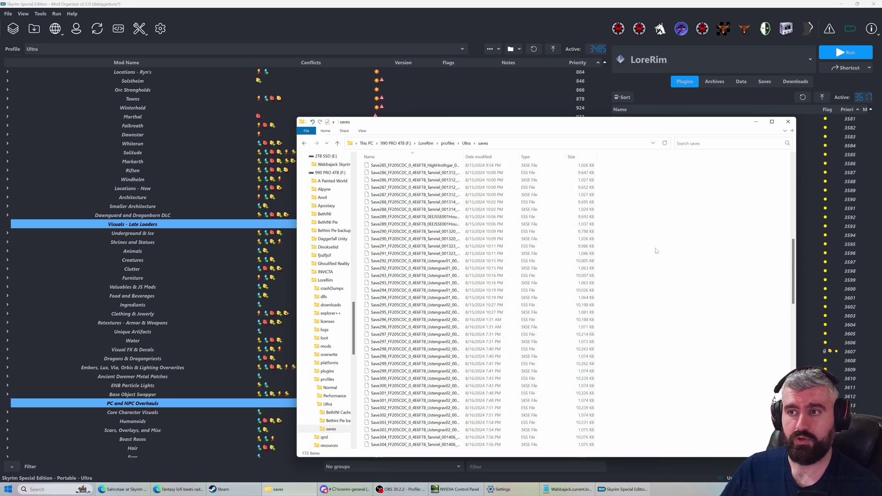
pyautogui.scroll(15, 656, 250)
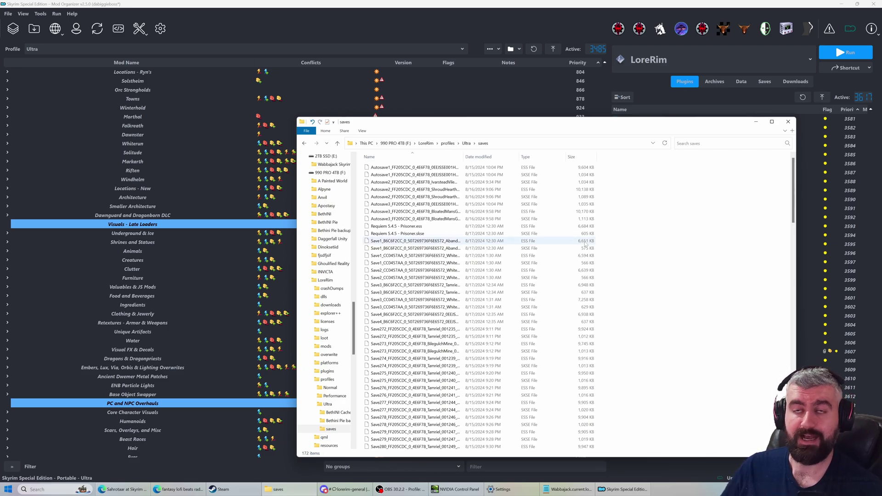
# Return to the LoreRim main folder, switch back to Mod Organizer and view the start of the mod list.
pyautogui.click(444, 142)
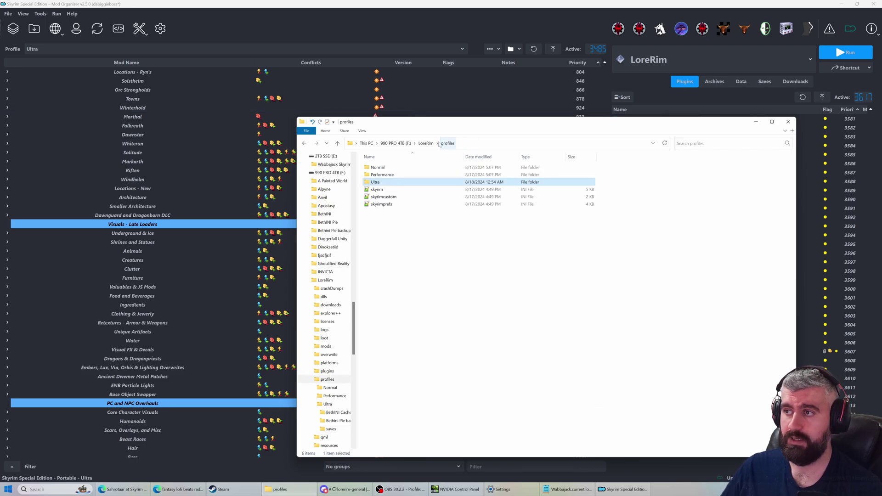
pyautogui.click(425, 142)
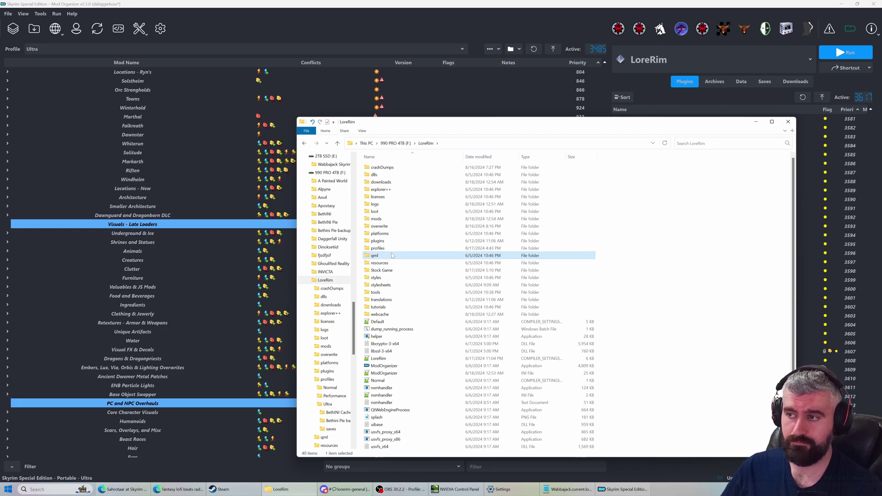
pyautogui.click(335, 33)
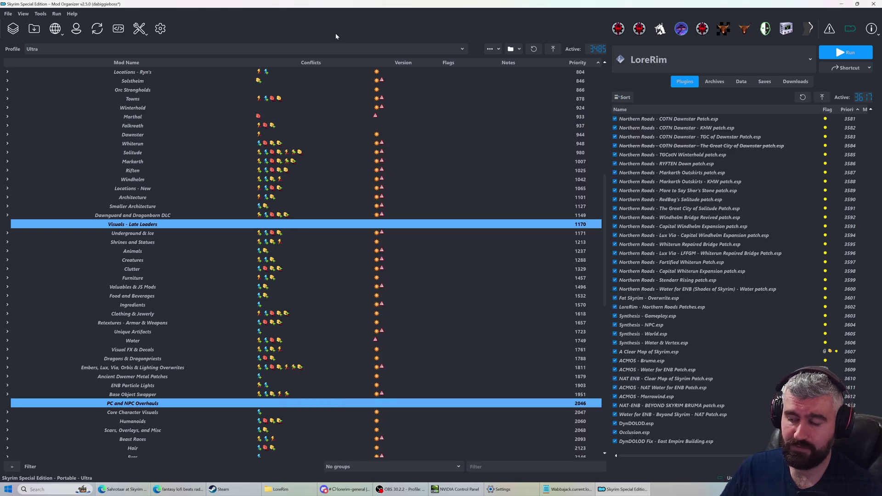
pyautogui.scroll(12, 303, 162)
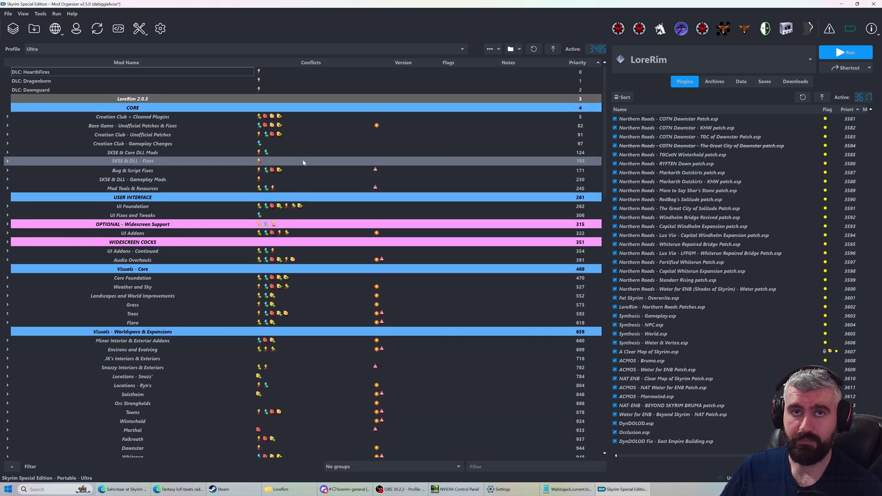